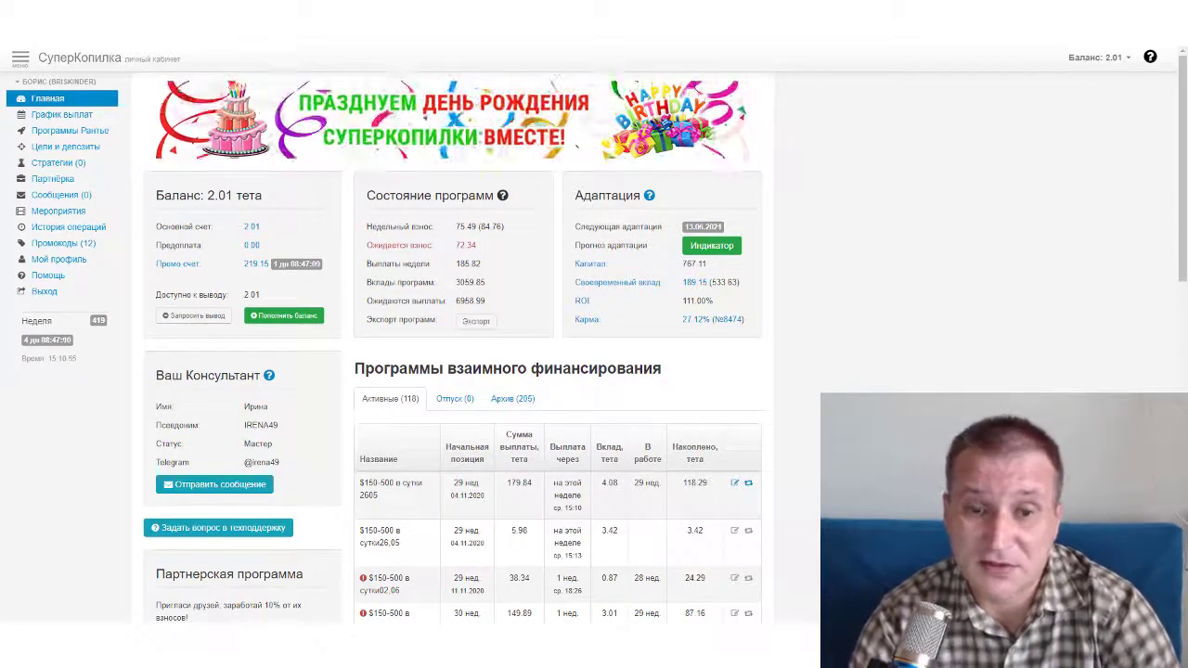
# Step: Check the scheduled payout times of the active mutual-financing programs against the current system time
pyautogui.scroll(-3, 388, 297)
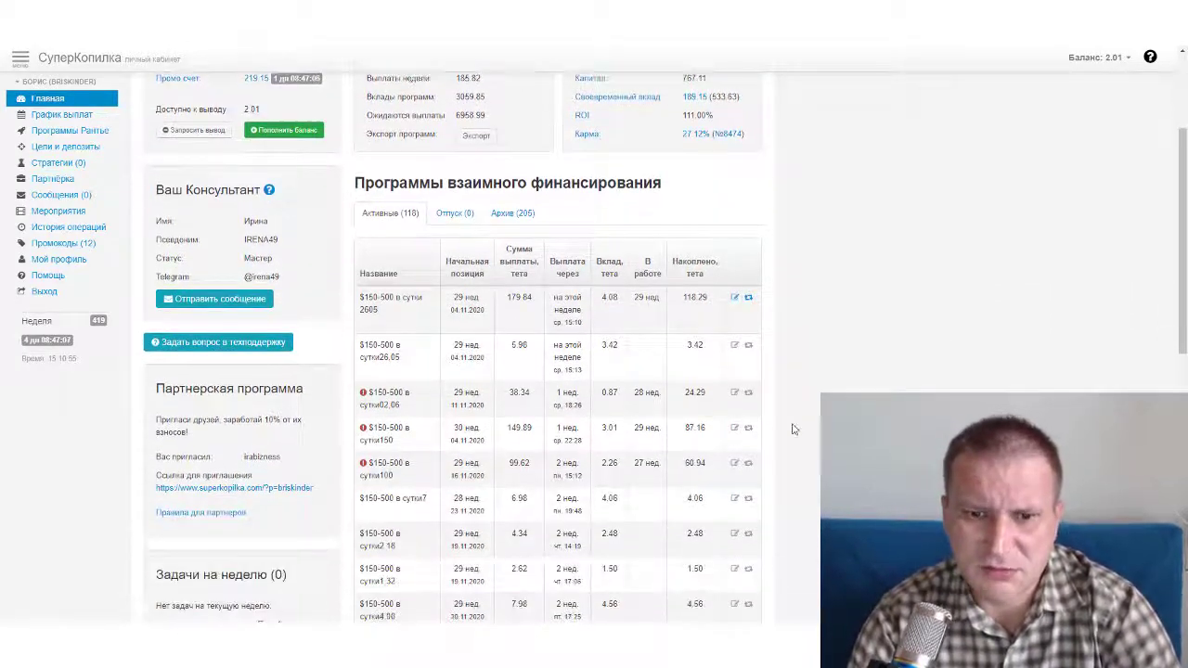
pyautogui.moveTo(385, 297)
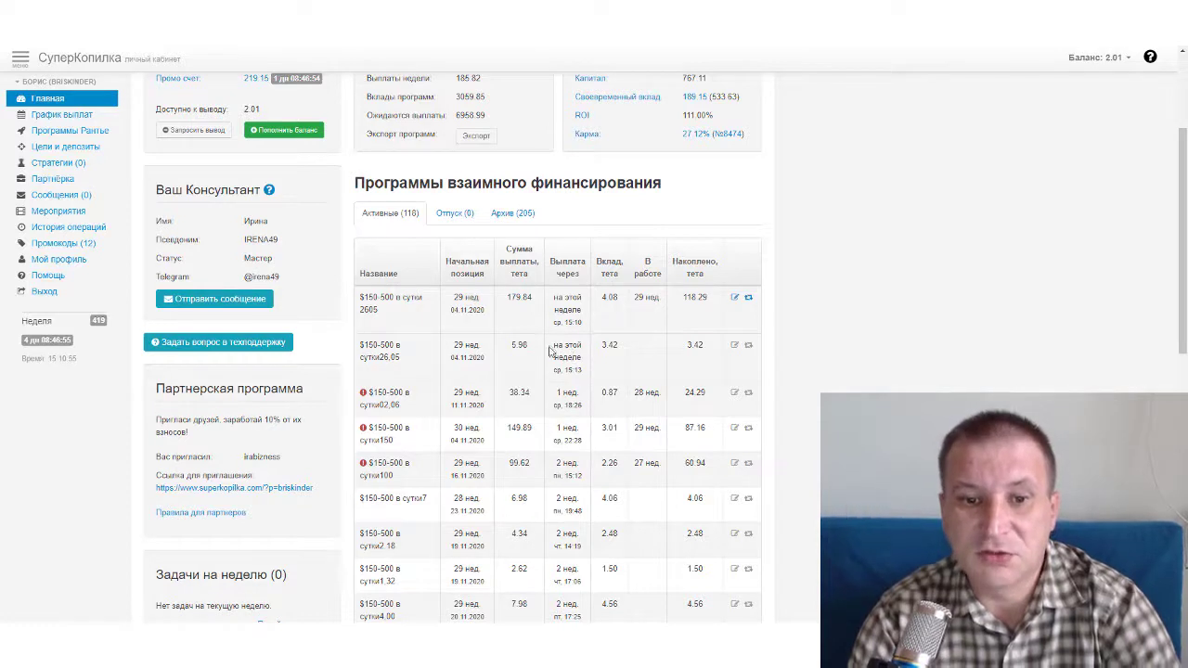
pyautogui.moveTo(515, 345)
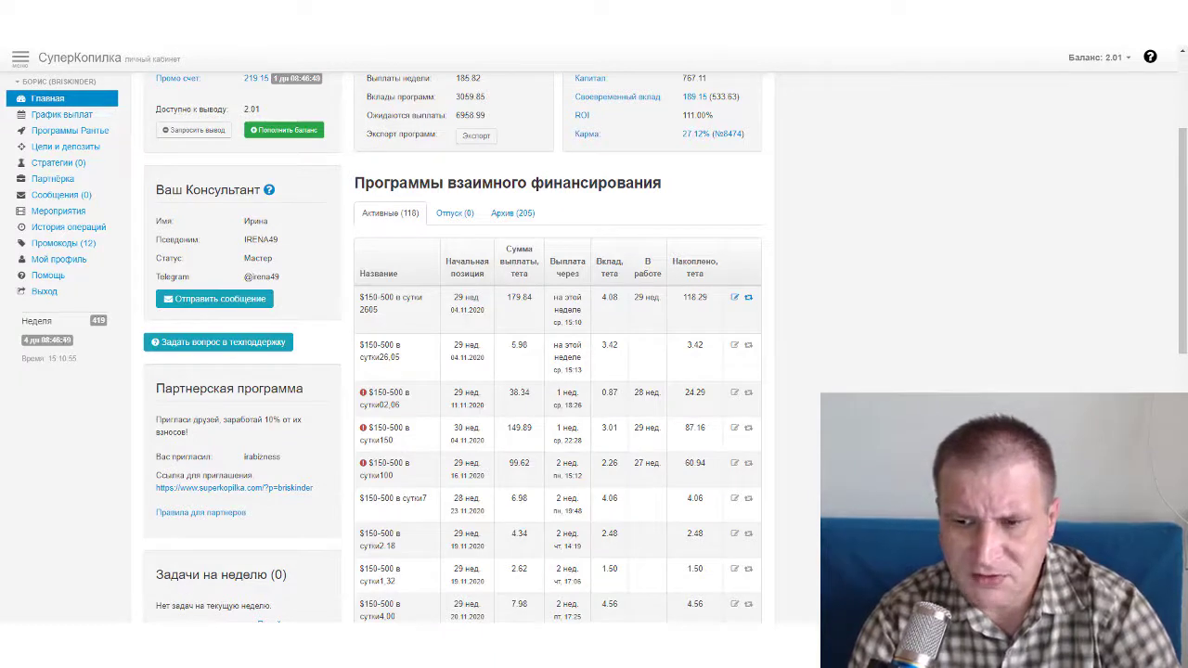
pyautogui.click(1150, 663)
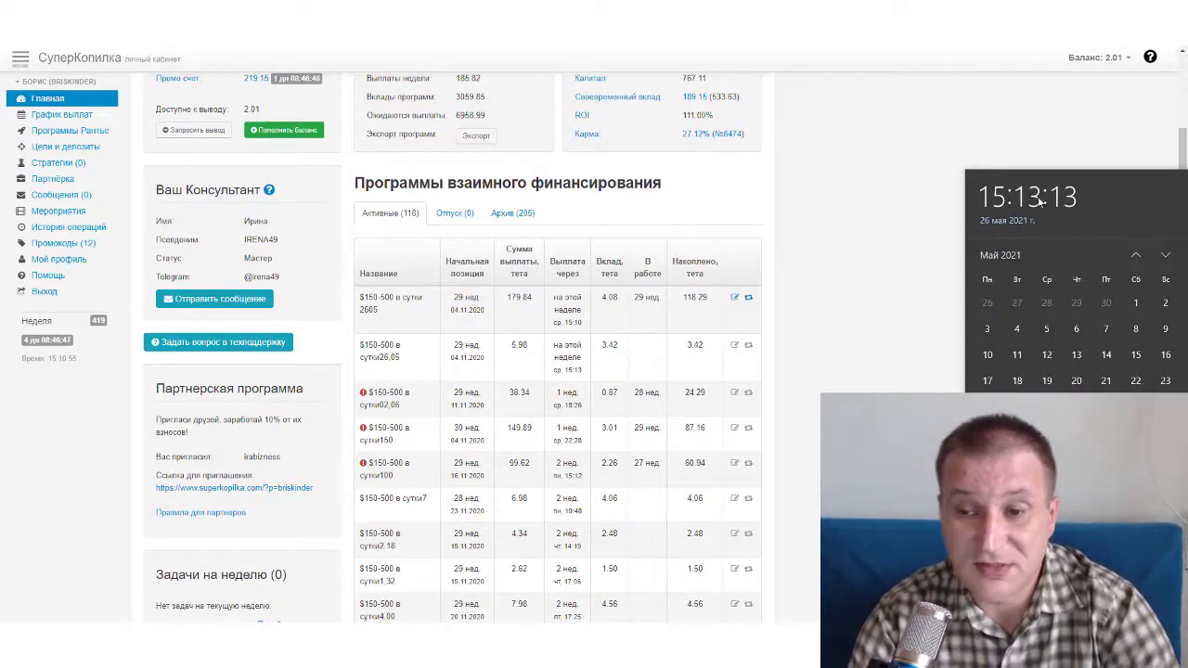
pyautogui.click(896, 240)
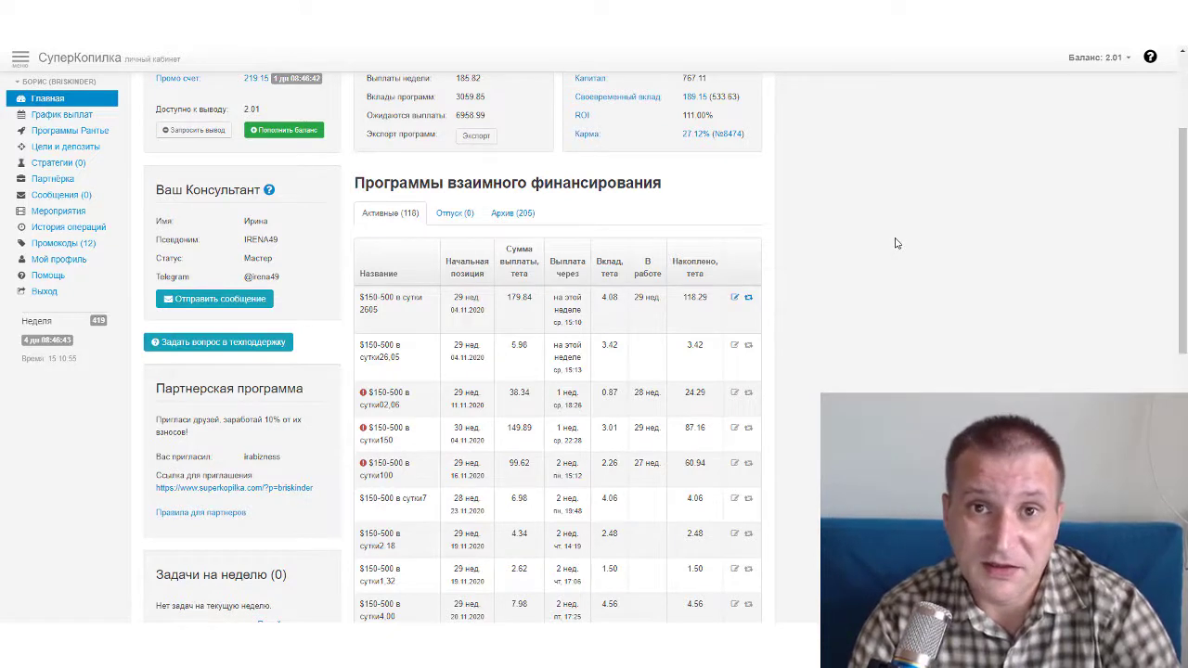
# Step: Review the main account details, the overall balance and the updated list of active programs on the home page
pyautogui.scroll(2, 897, 243)
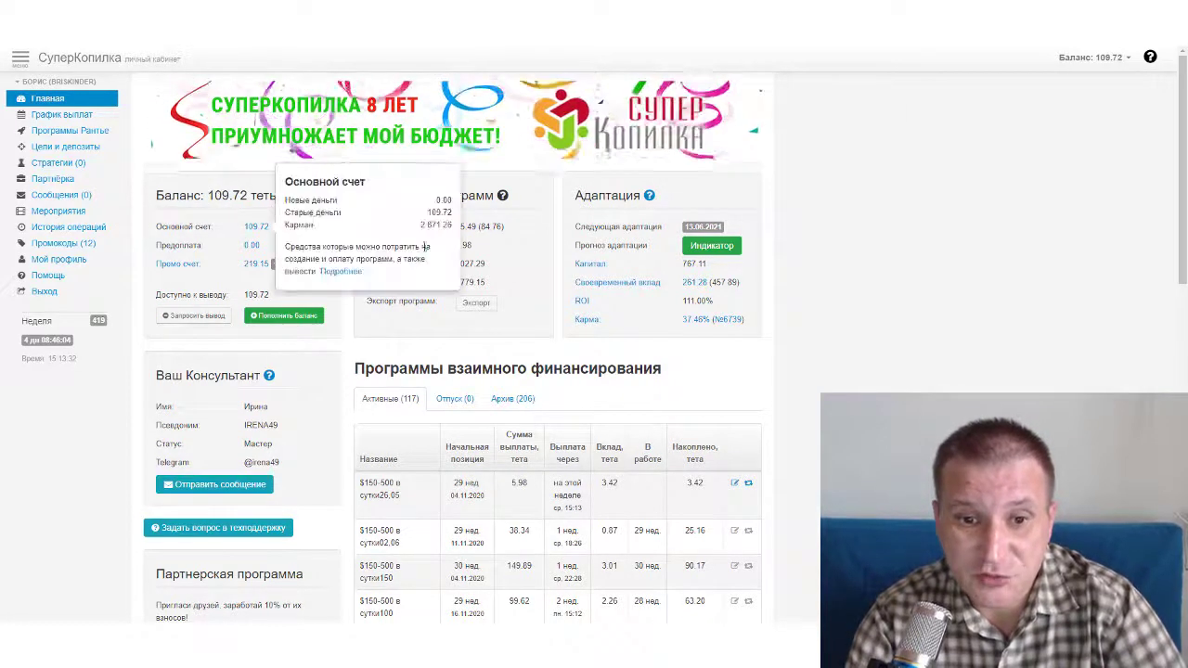
pyautogui.moveTo(456, 245)
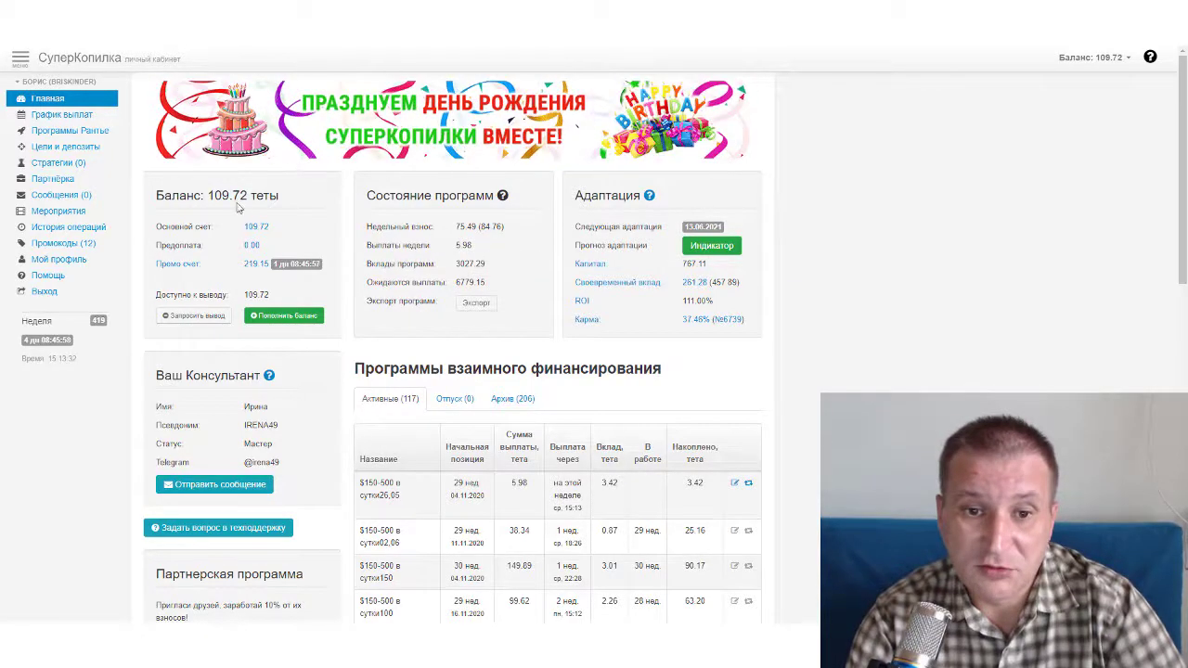
pyautogui.moveTo(239, 206)
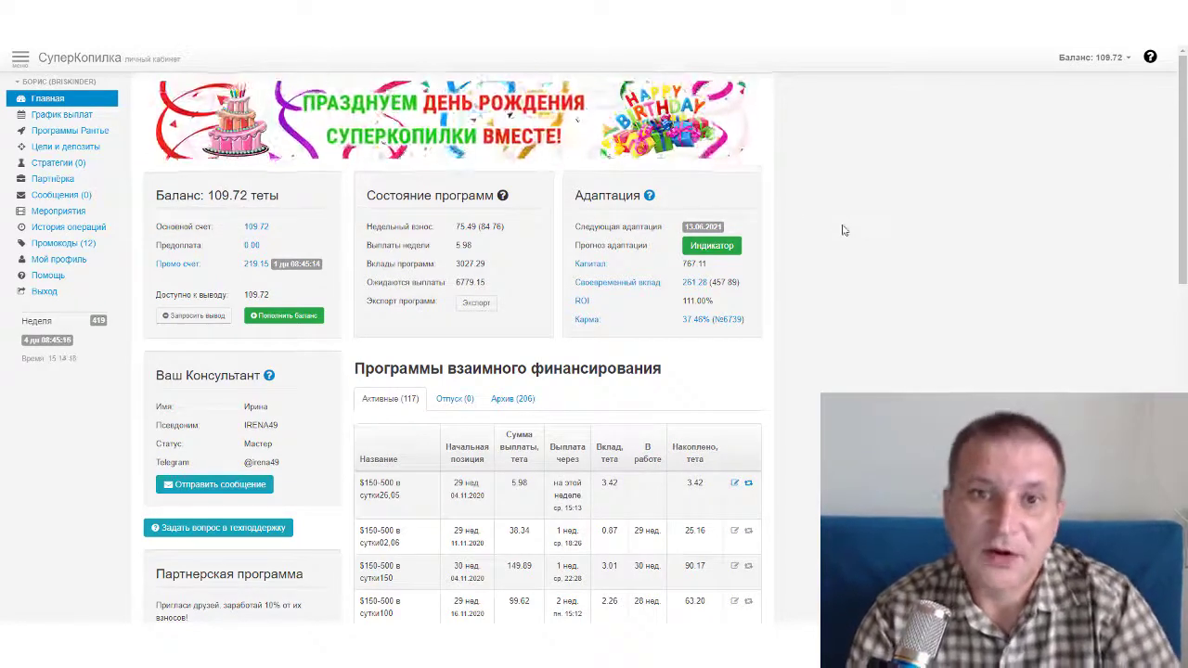
pyautogui.scroll(-4, 853, 334)
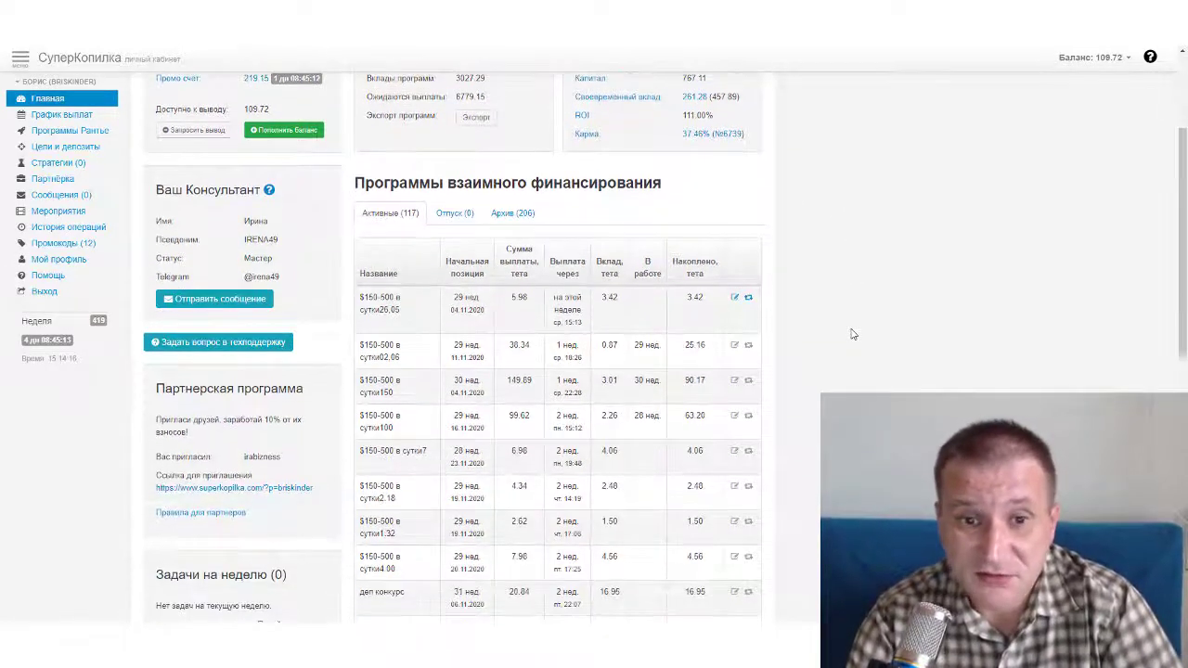
pyautogui.scroll(1, 853, 334)
pyautogui.scroll(3, 853, 334)
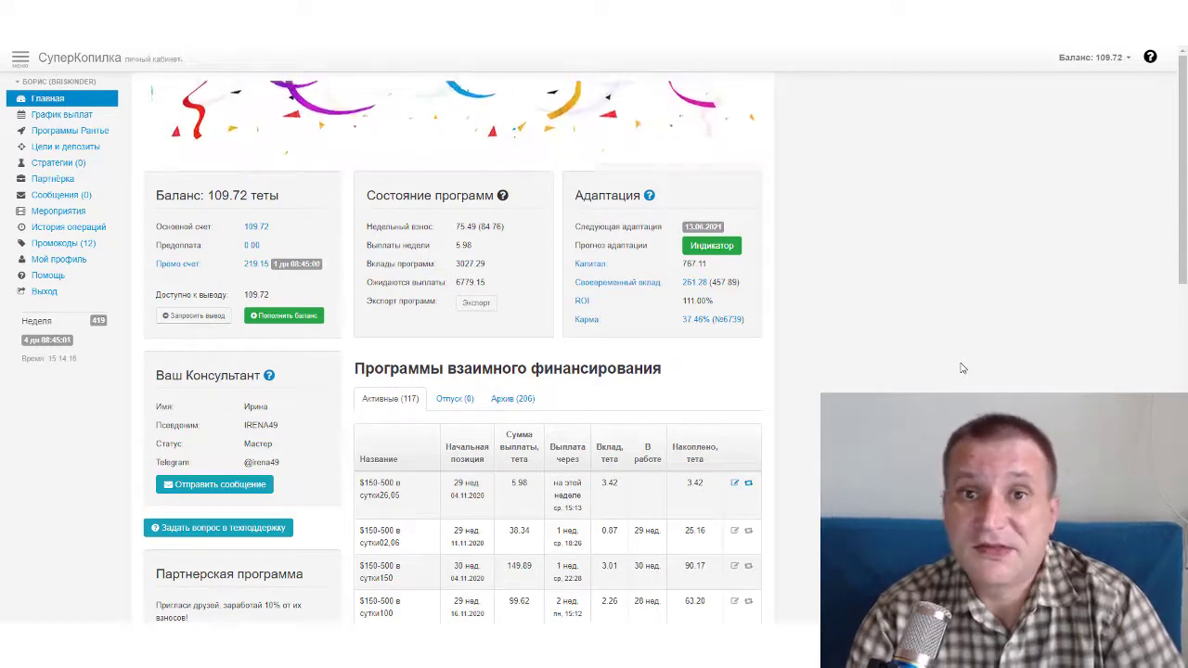
# Step: Bring up the payout schedule (График выплат) and set its table to show 50 records per page
pyautogui.click(58, 119)
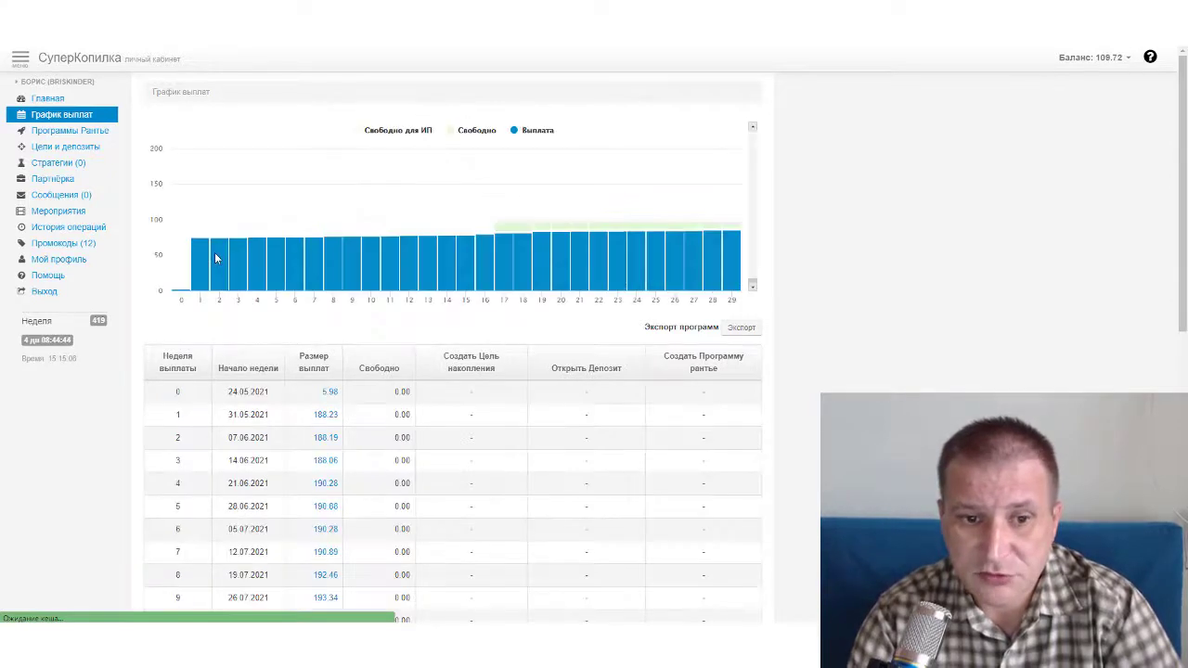
pyautogui.moveTo(183, 292)
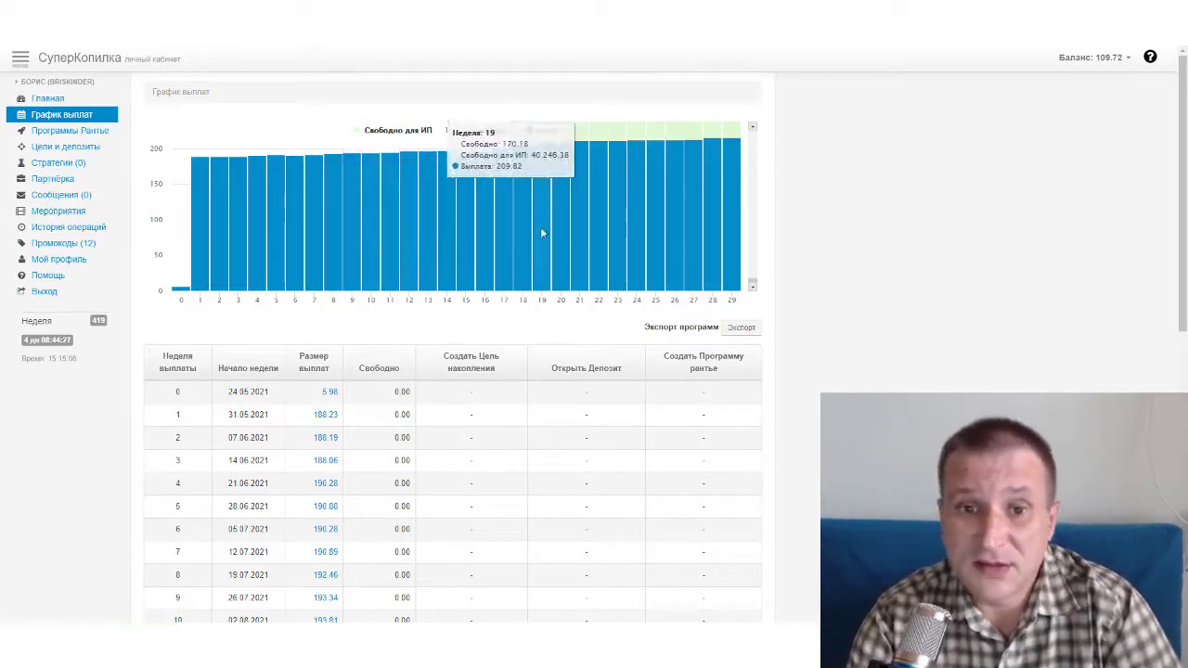
pyautogui.scroll(-1, 543, 232)
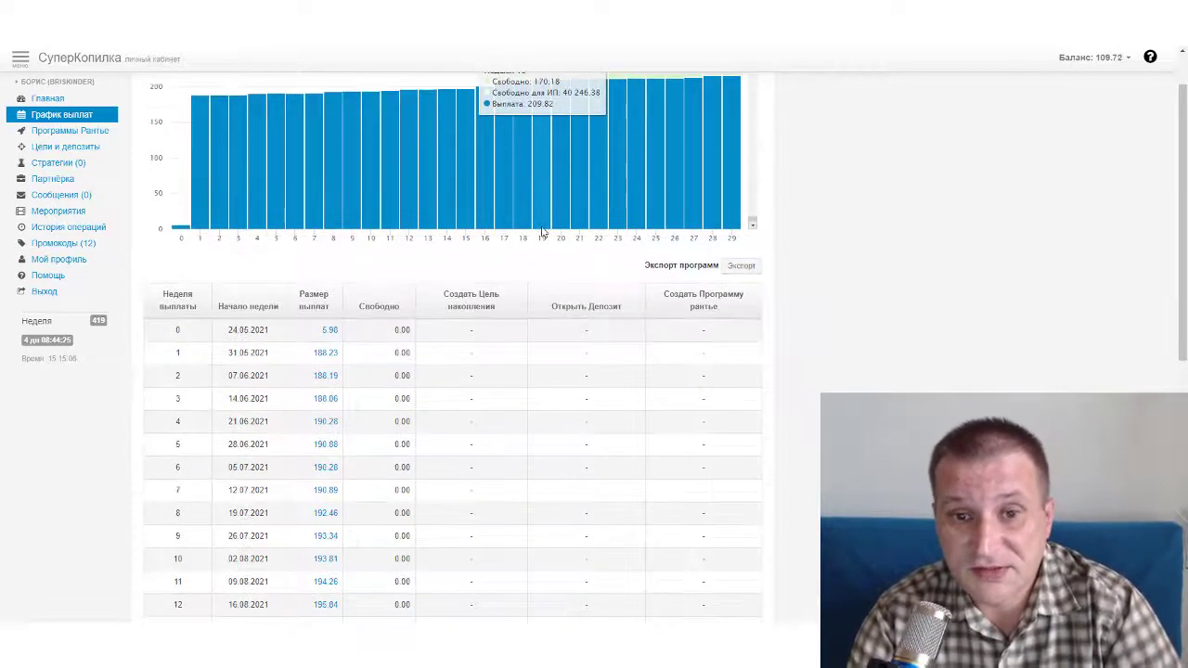
pyautogui.scroll(-6, 543, 232)
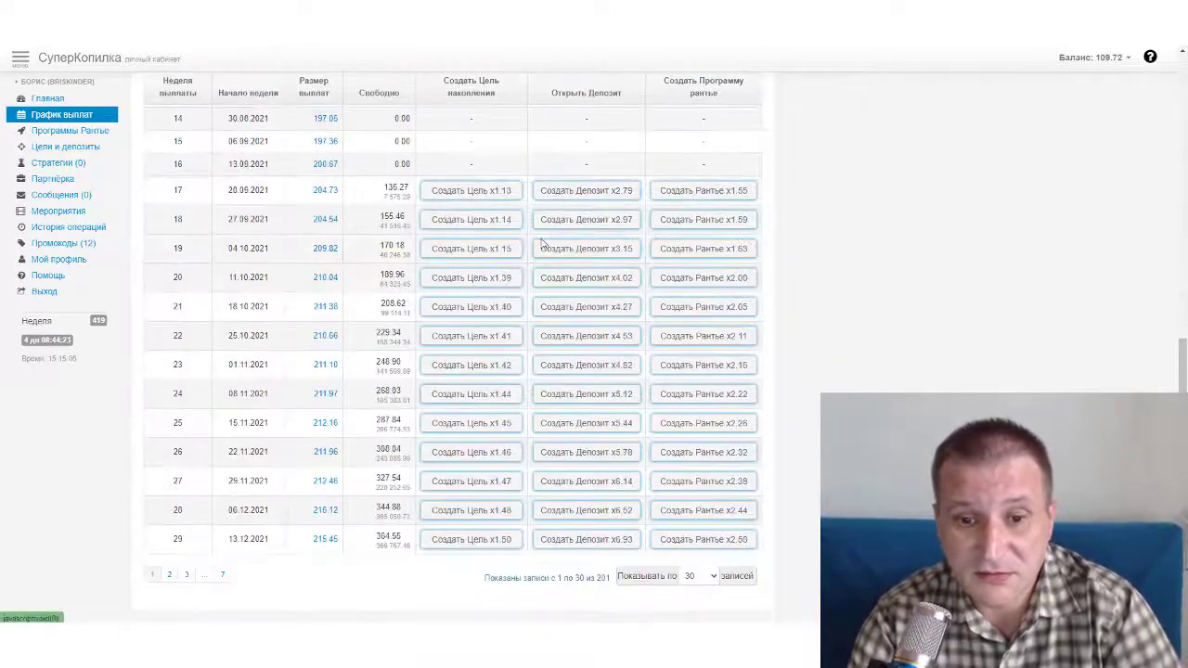
pyautogui.click(710, 576)
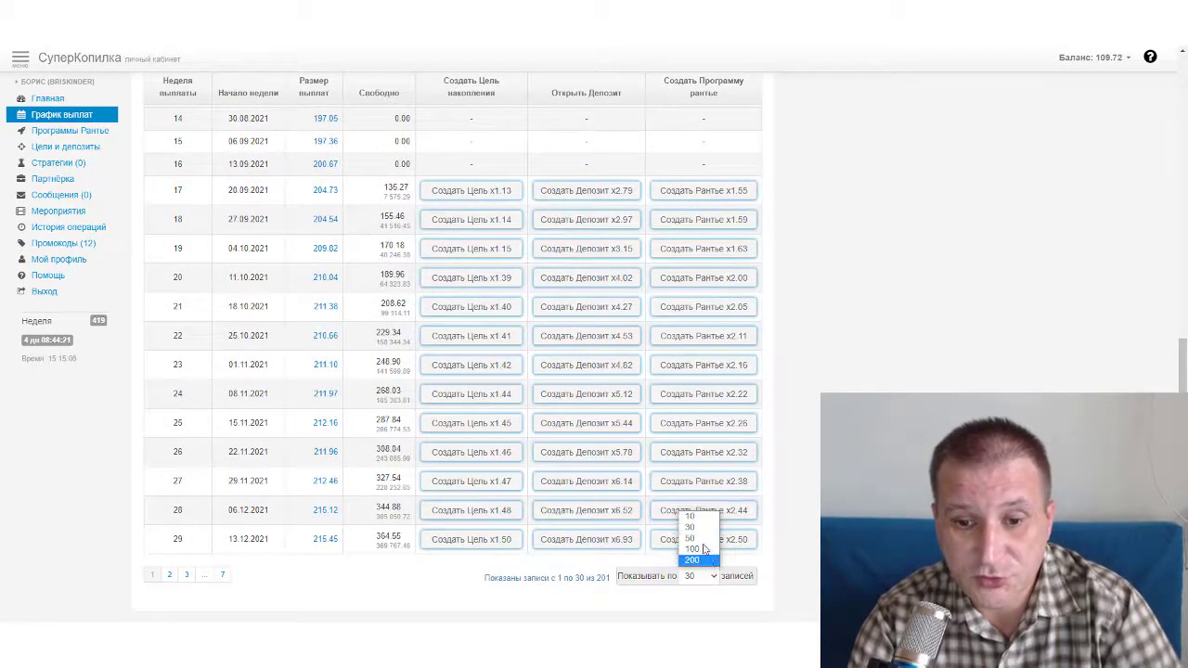
pyautogui.click(700, 539)
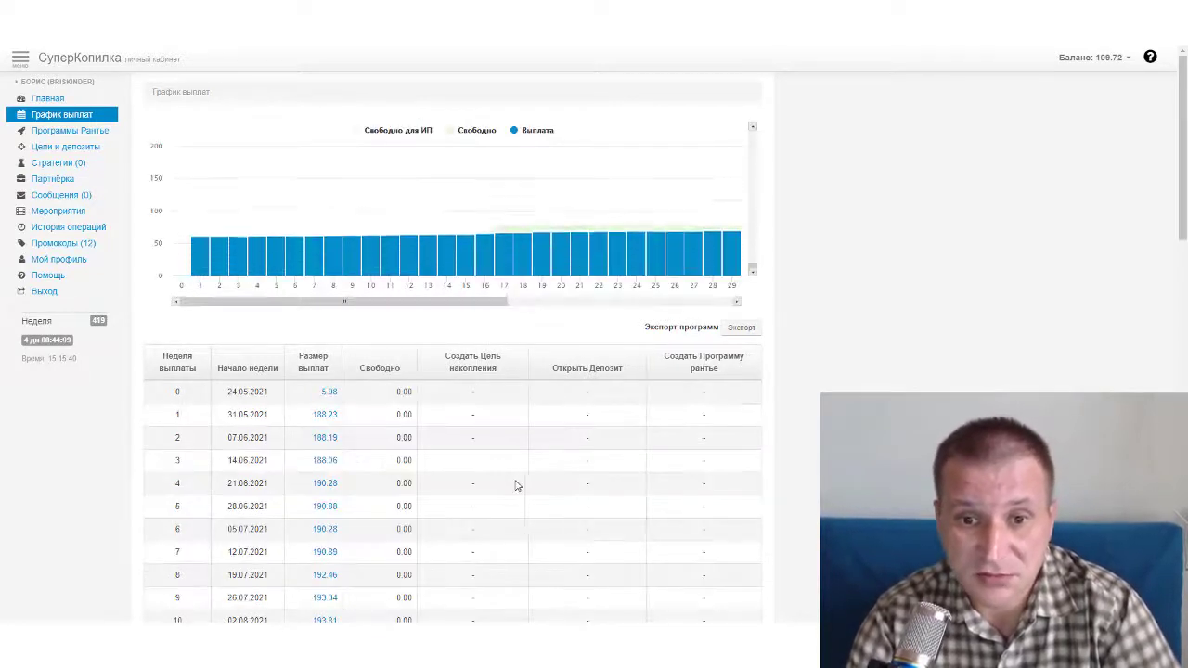
# Step: Examine the payout amounts for weeks 20 to 49 in the payout schedule chart
pyautogui.moveTo(430, 308); pyautogui.dragTo(682, 295)
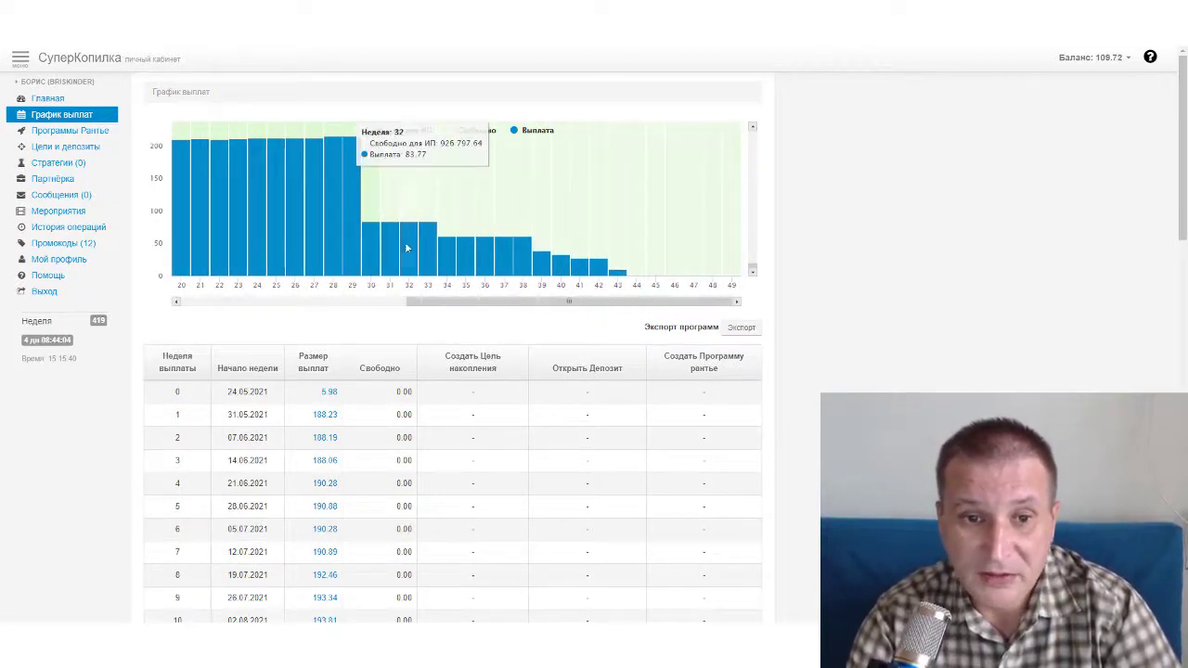
pyautogui.moveTo(364, 232)
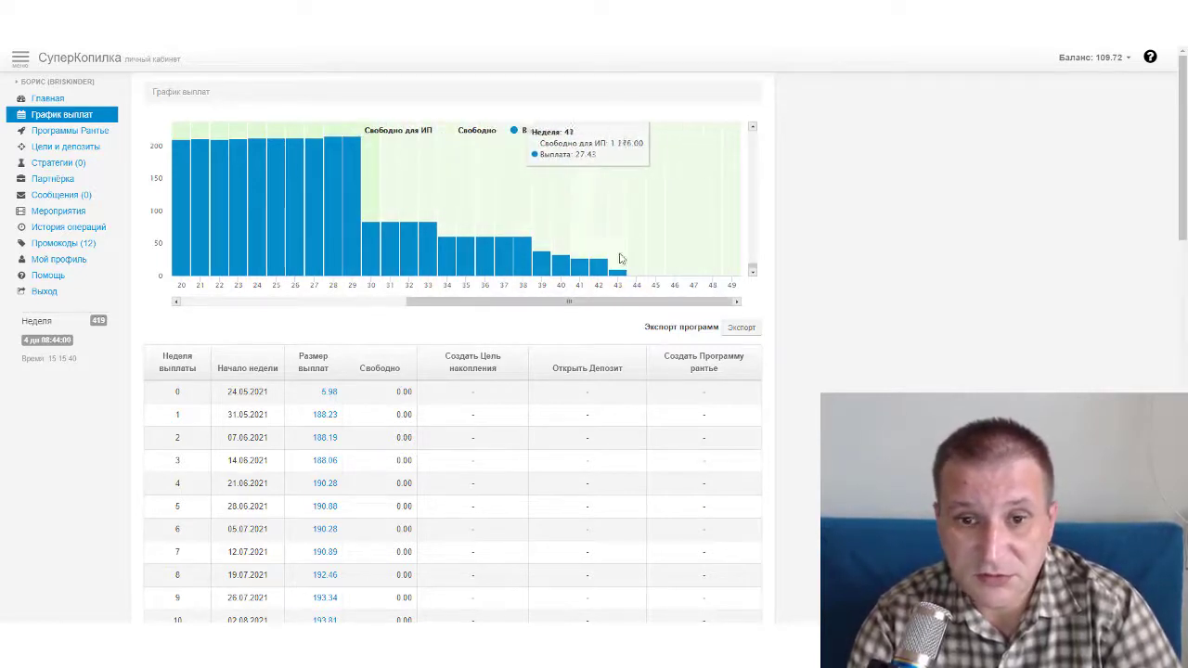
pyautogui.moveTo(657, 302); pyautogui.dragTo(710, 308)
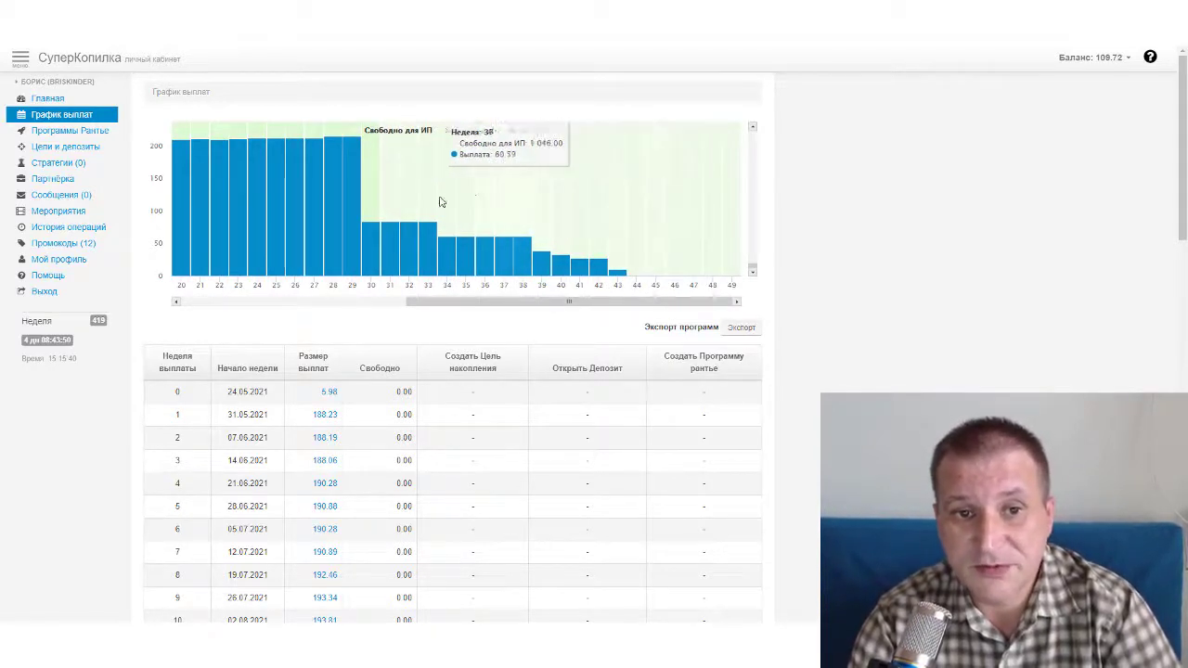
# Step: Compare the weekly payouts, available amounts and deposit multipliers in the schedule table, especially around week 30
pyautogui.scroll(-5, 856, 363)
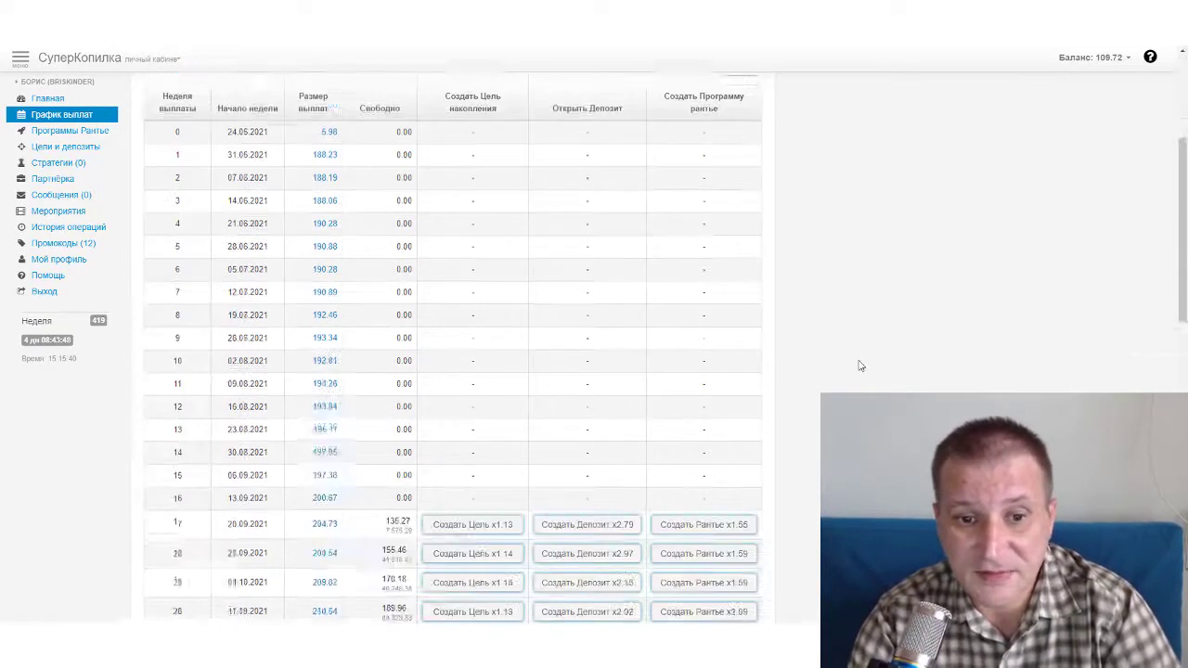
pyautogui.scroll(-5, 859, 367)
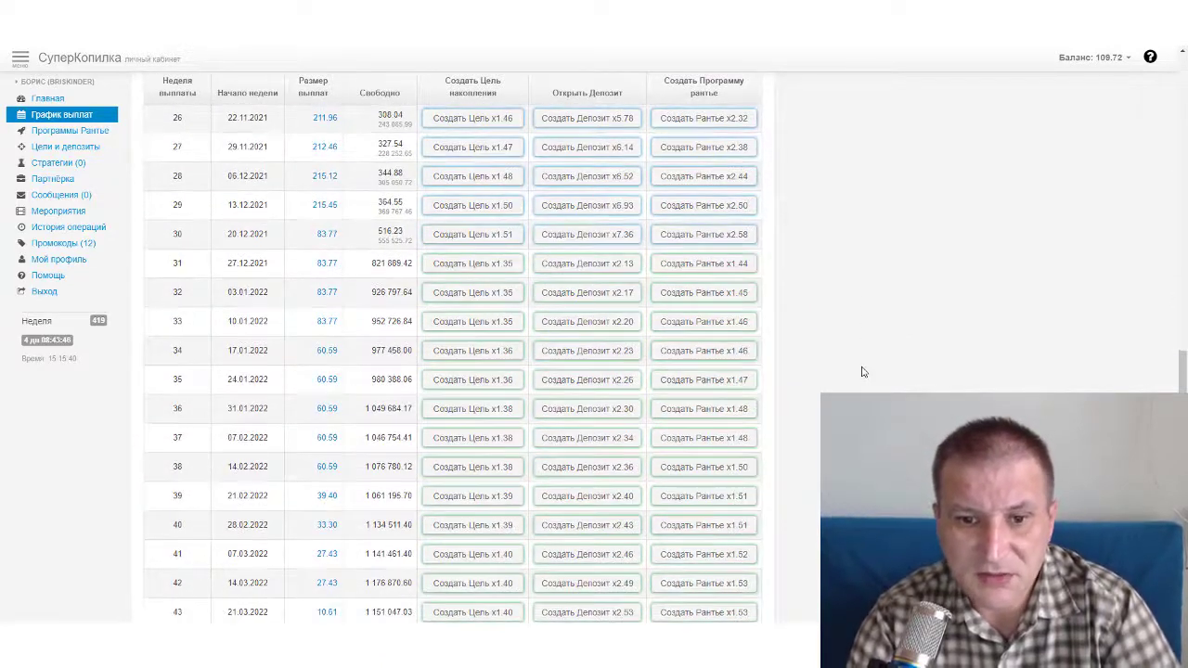
pyautogui.scroll(-1, 861, 371)
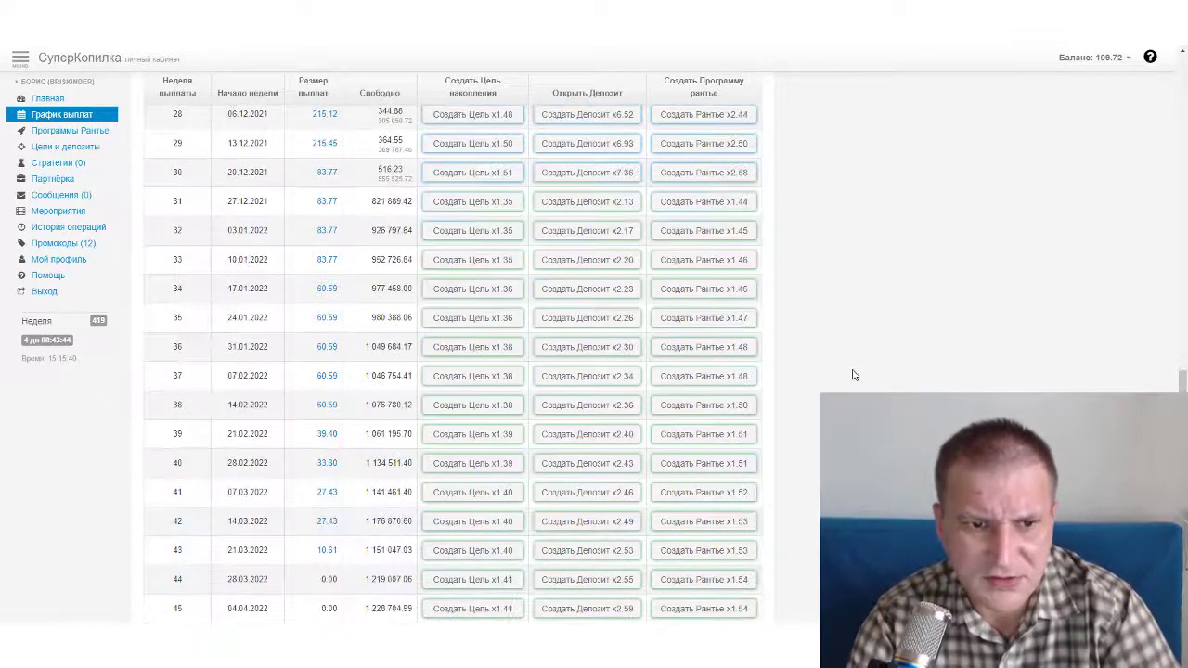
pyautogui.scroll(2, 853, 374)
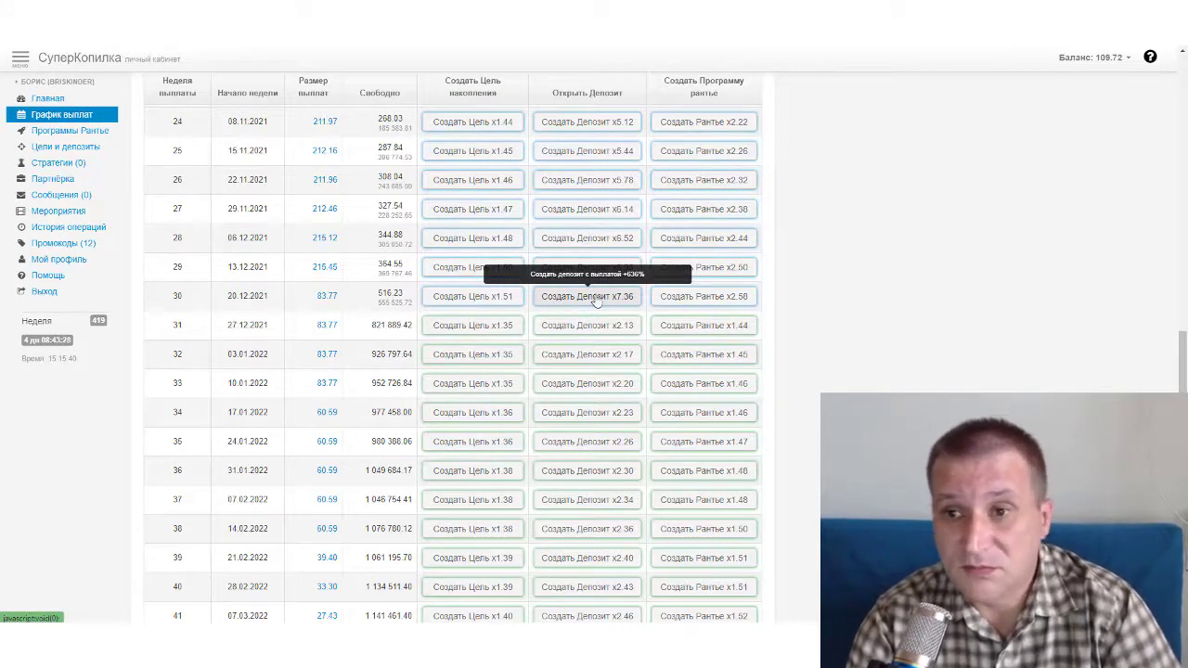
pyautogui.scroll(5, 914, 369)
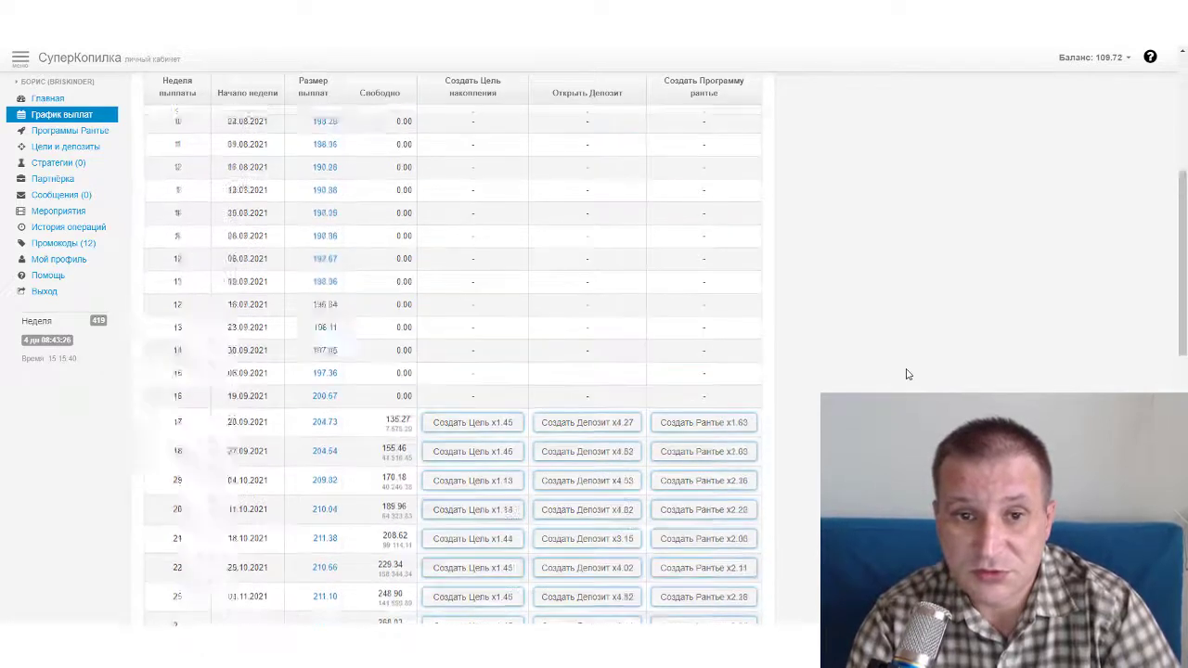
pyautogui.scroll(6, 908, 374)
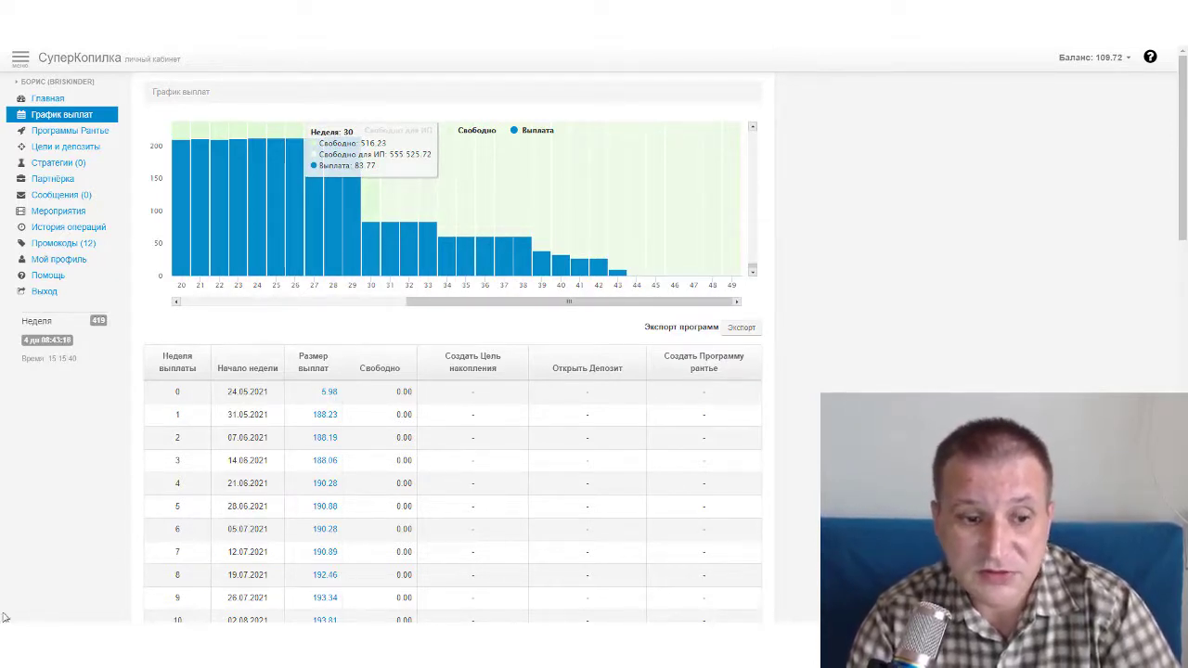
# Step: Open the Windows Calculator and place it in the empty area beside the payout schedule
pyautogui.press('super')
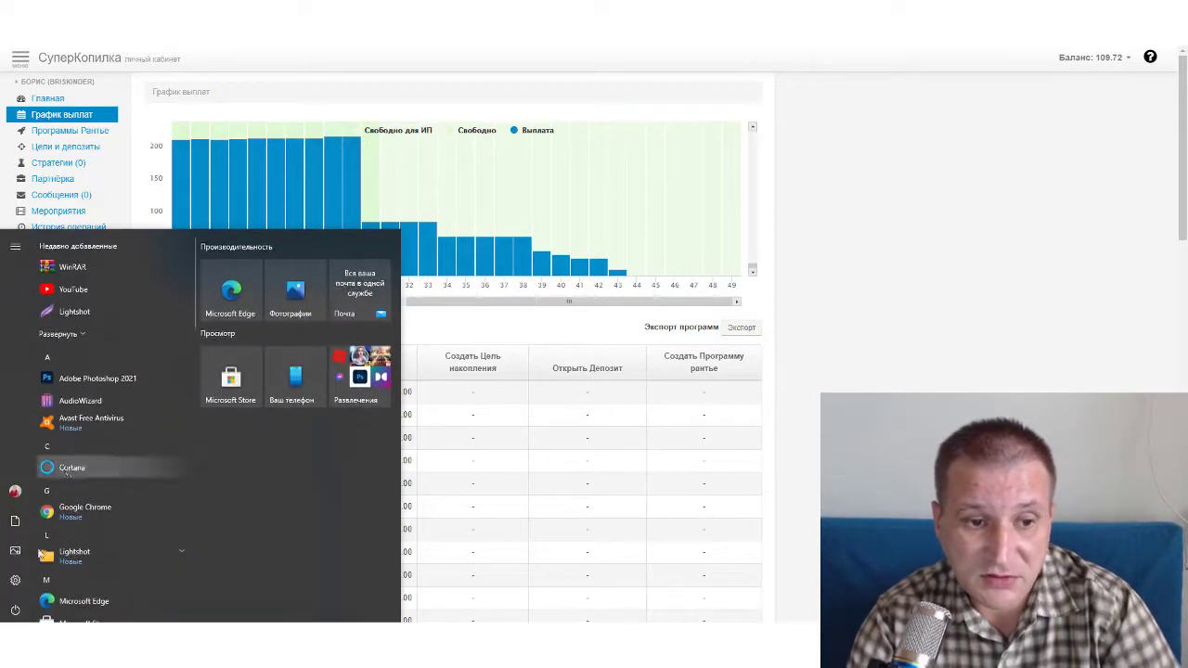
pyautogui.scroll(-5, 104, 496)
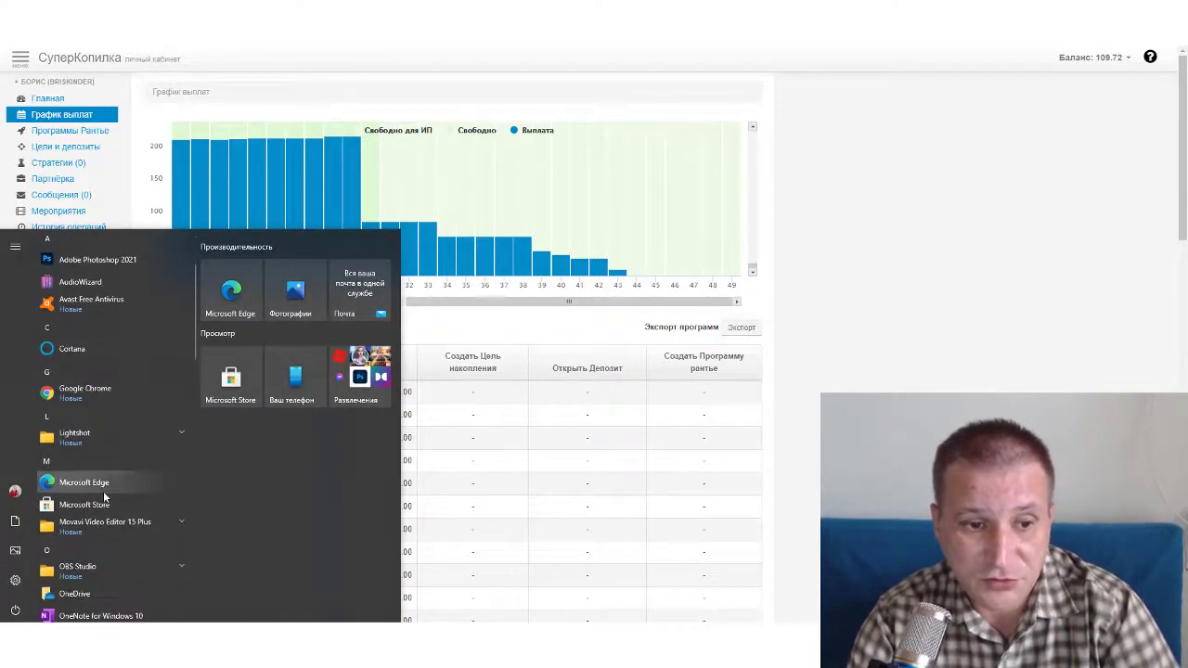
pyautogui.scroll(-5, 104, 496)
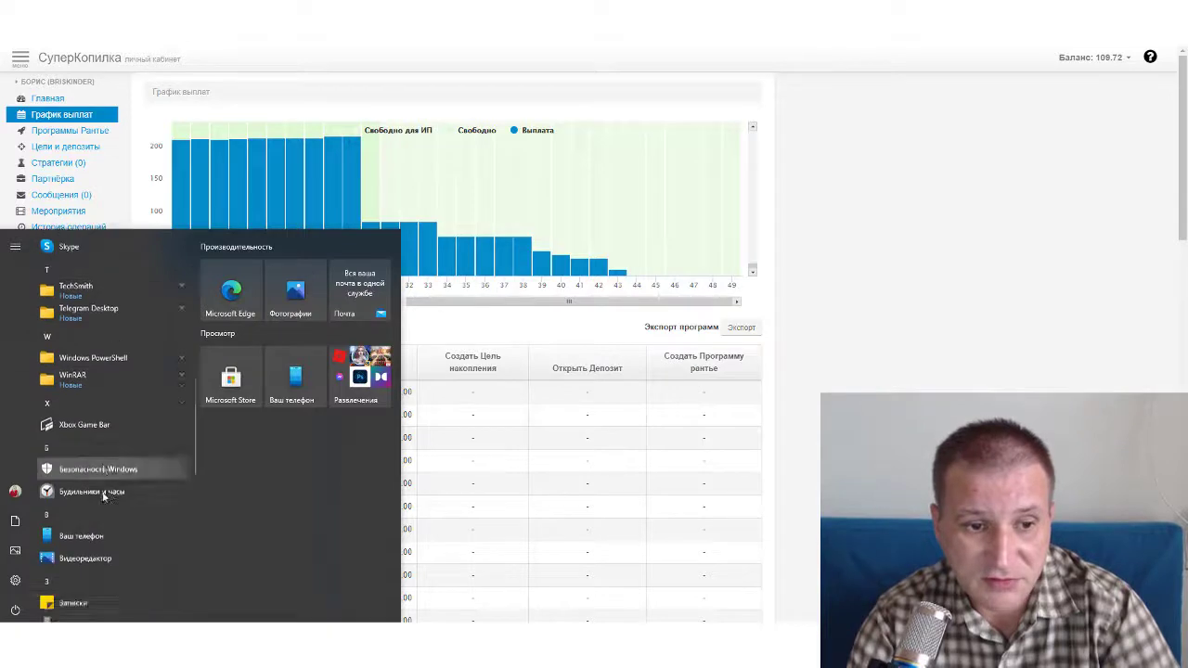
pyautogui.scroll(-3, 106, 475)
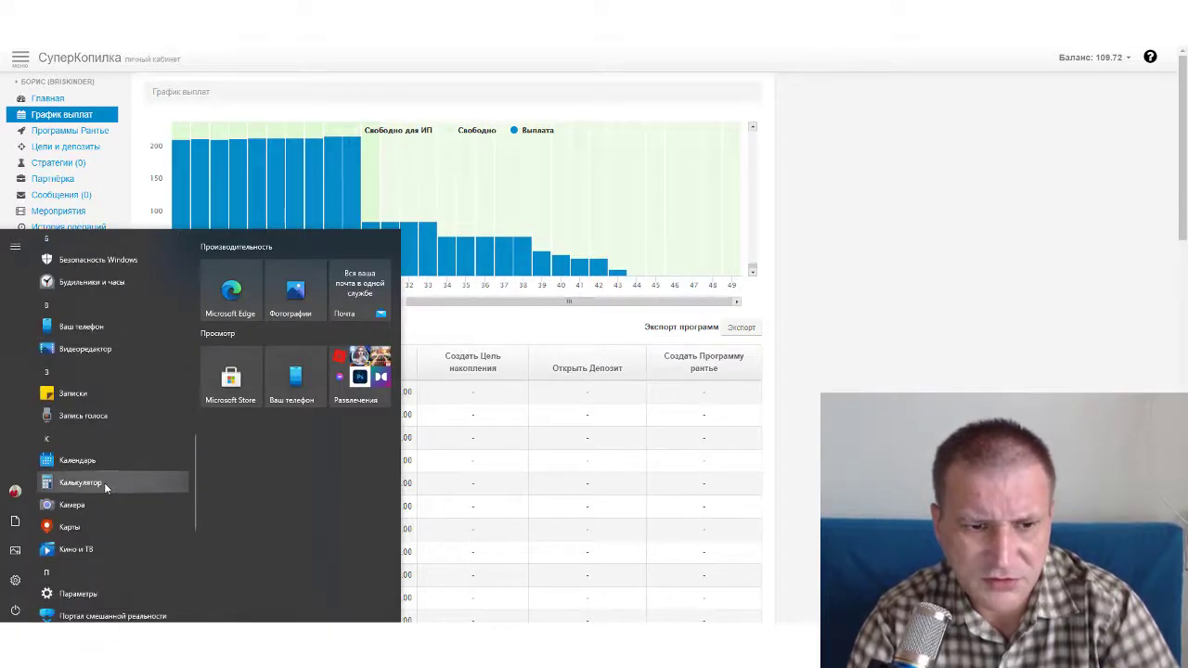
pyautogui.click(103, 483)
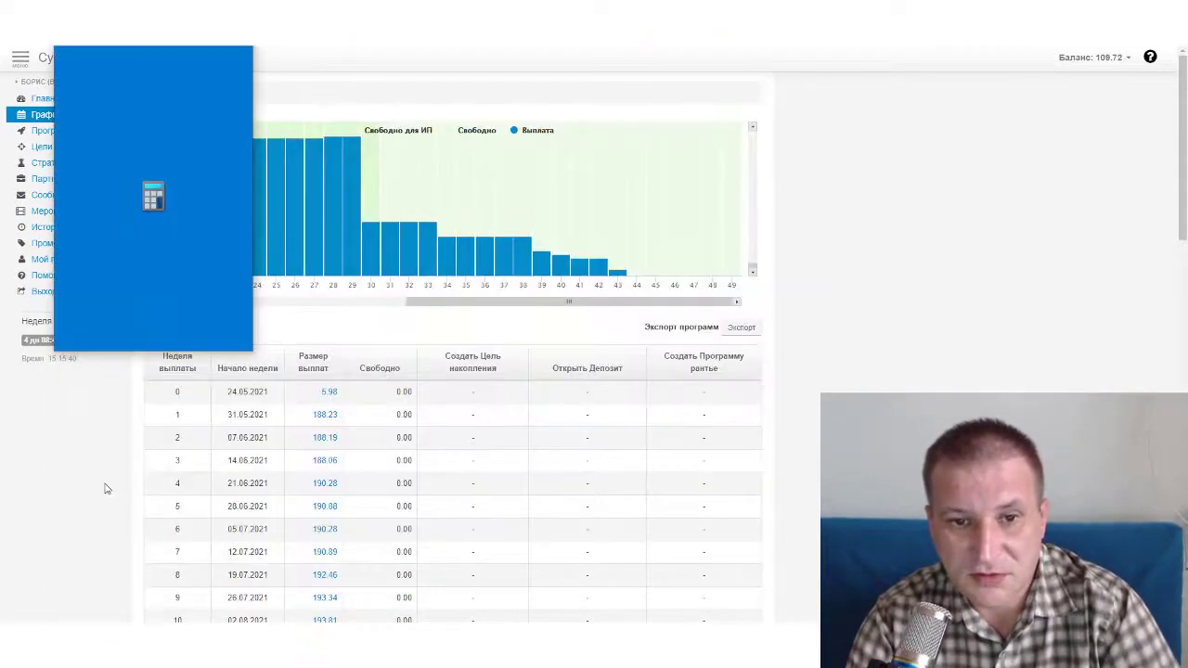
pyautogui.moveTo(65, 13); pyautogui.dragTo(894, 124)
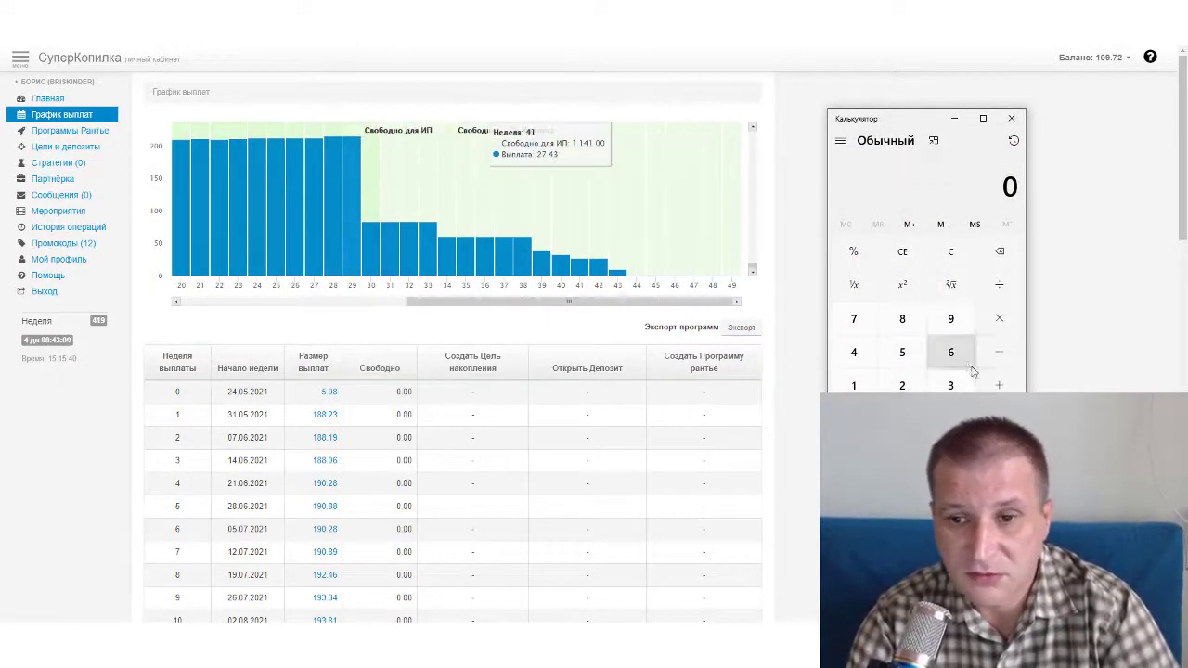
# Step: Enter the week 29 payout of 215,45 in the calculator
pyautogui.click(902, 385)
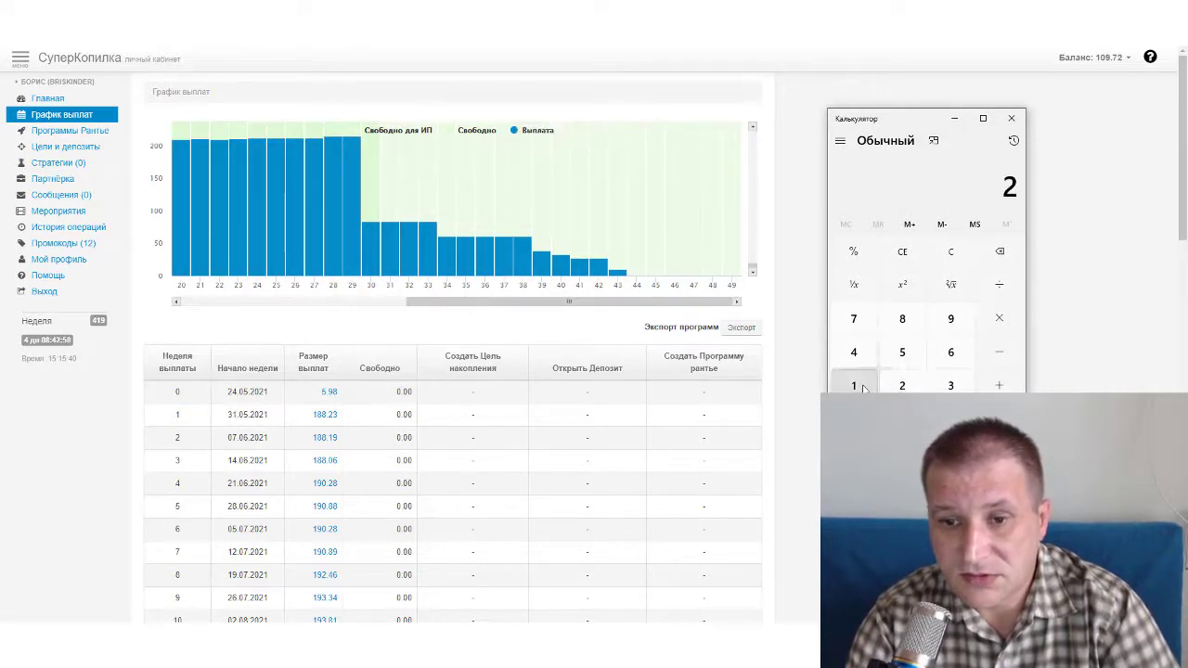
pyautogui.click(853, 385)
pyautogui.click(902, 353)
pyautogui.moveTo(348, 188)
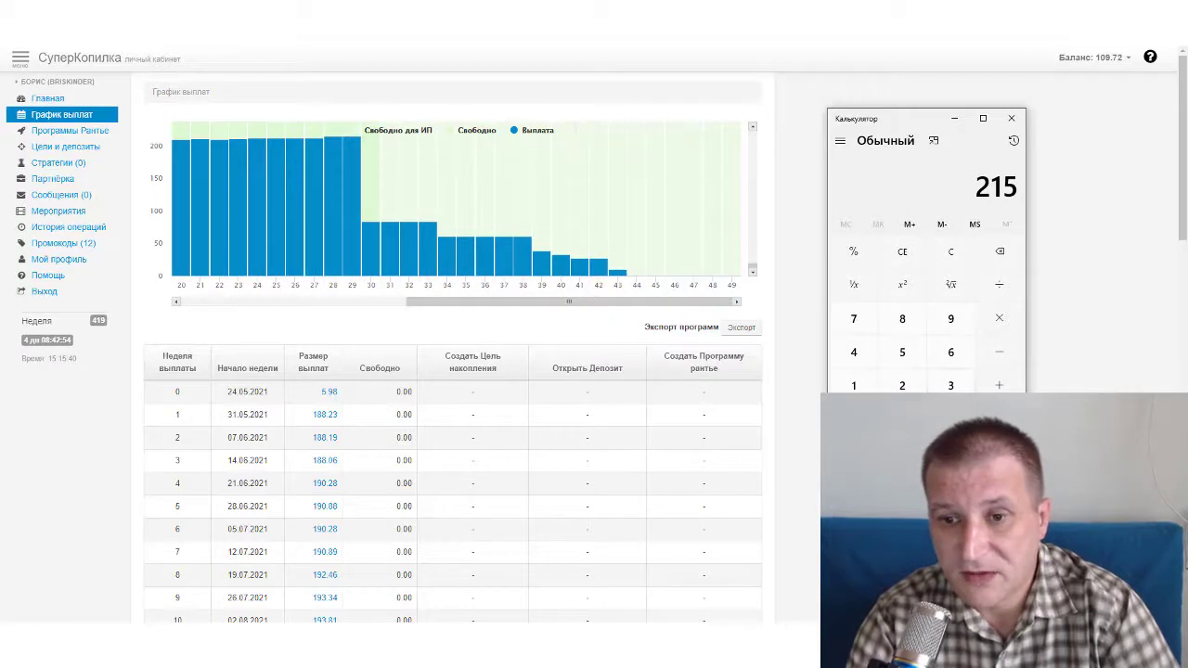
pyautogui.click(950, 419)
pyautogui.click(857, 358)
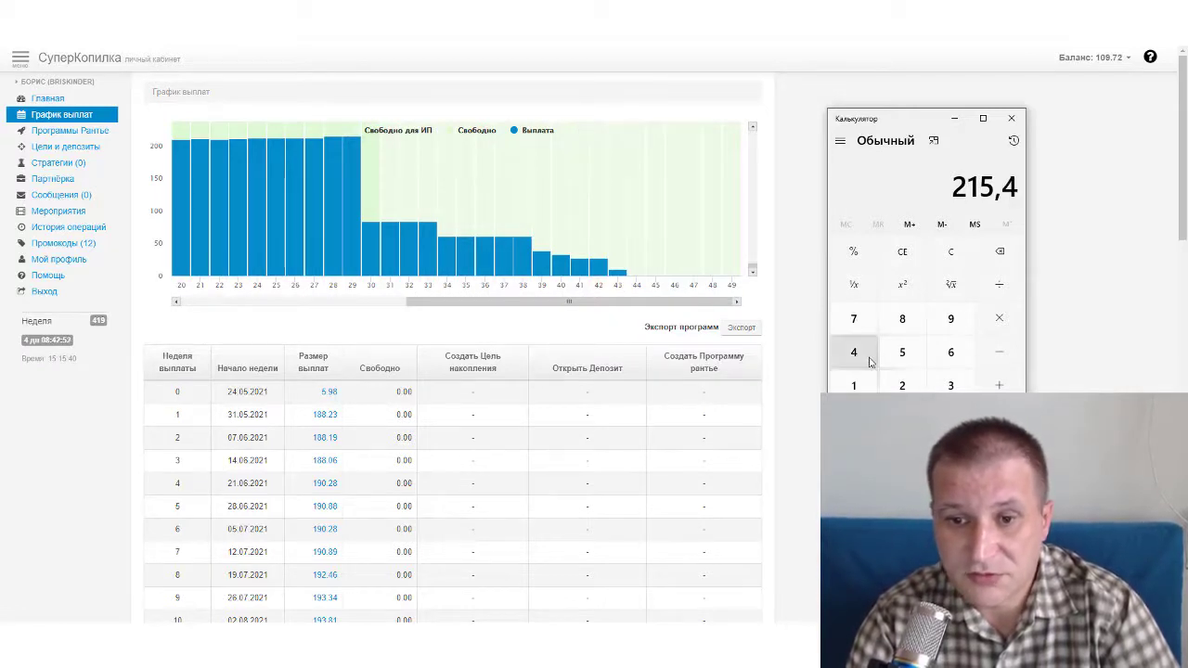
pyautogui.click(905, 354)
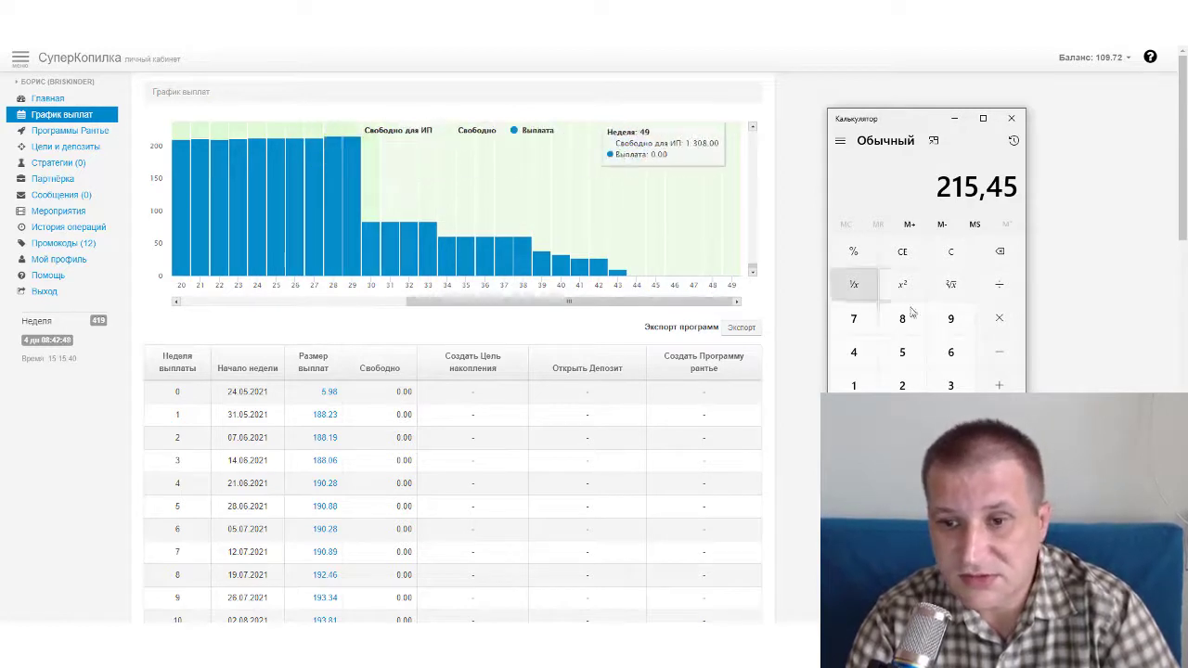
# Step: Subtract the week 30 payout of 83,77 from the entered amount and calculate the difference
pyautogui.click(999, 352)
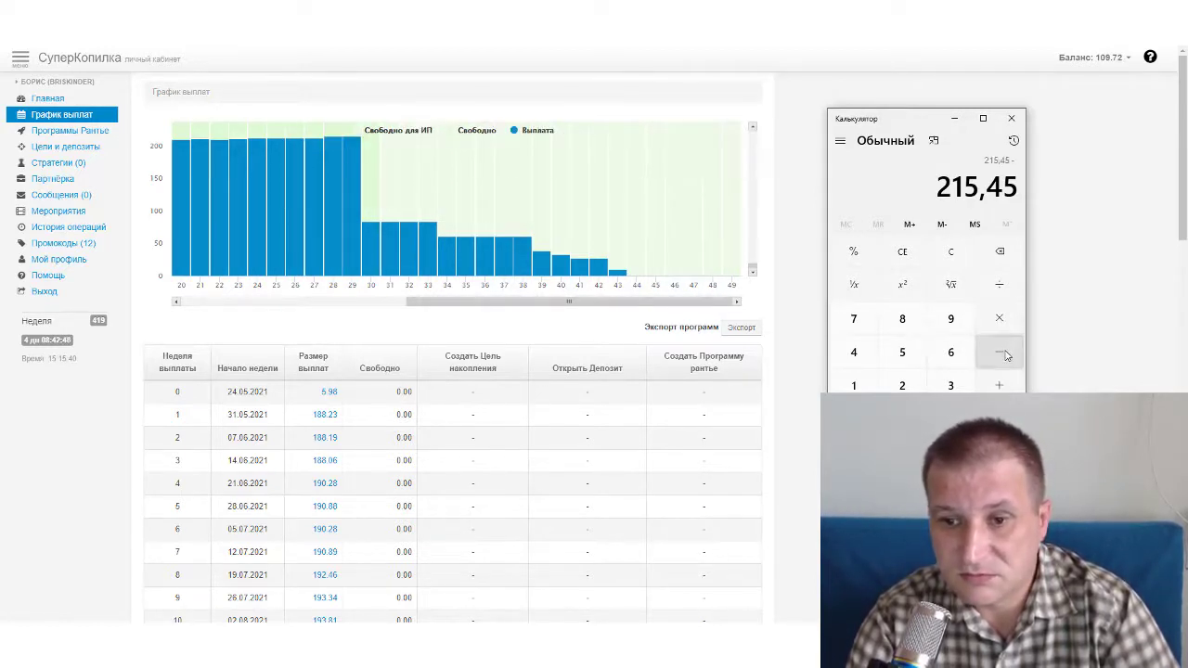
pyautogui.click(904, 319)
pyautogui.click(950, 384)
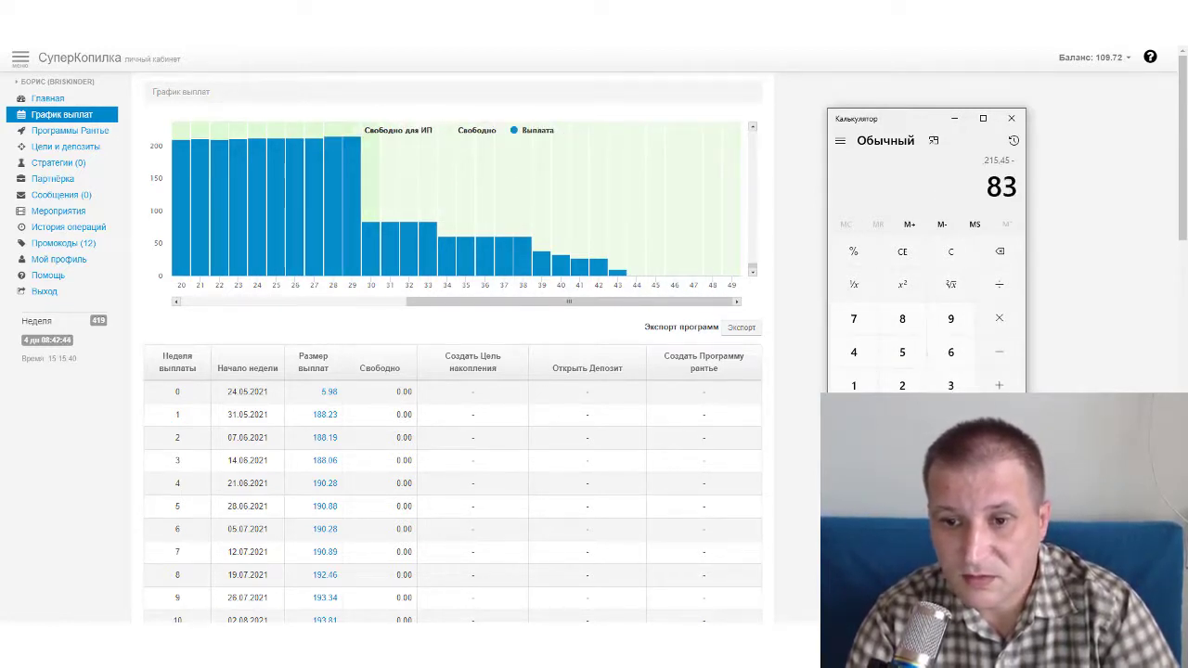
pyautogui.click(950, 419)
pyautogui.click(853, 319)
pyautogui.click(853, 319)
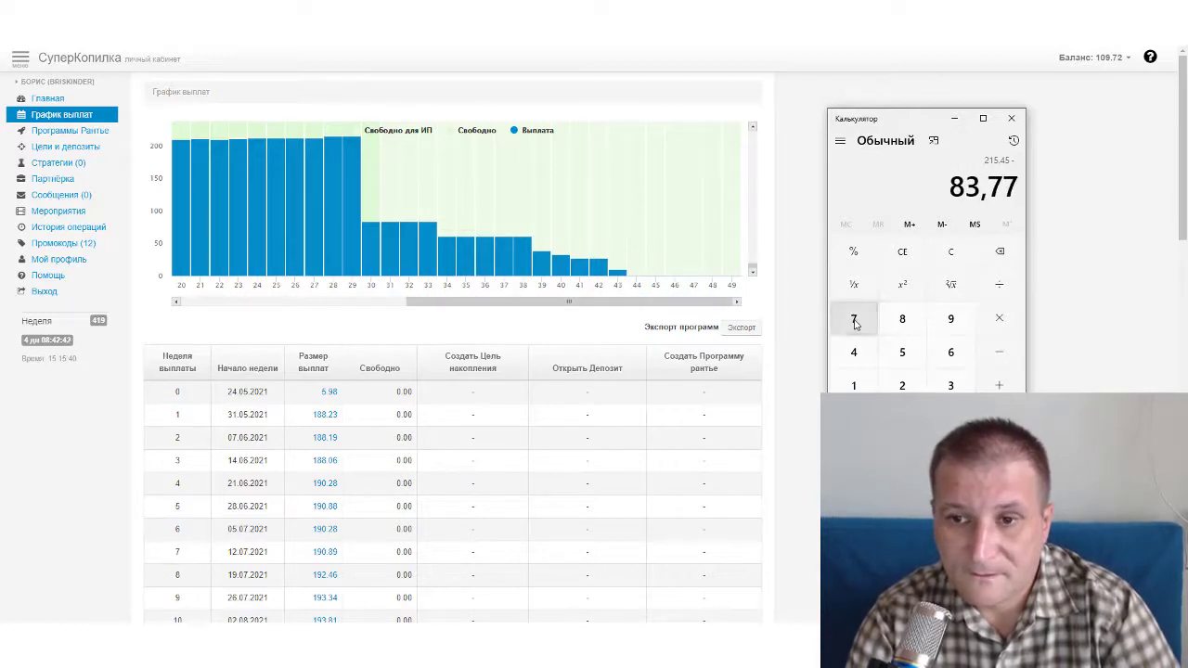
pyautogui.press('Return')
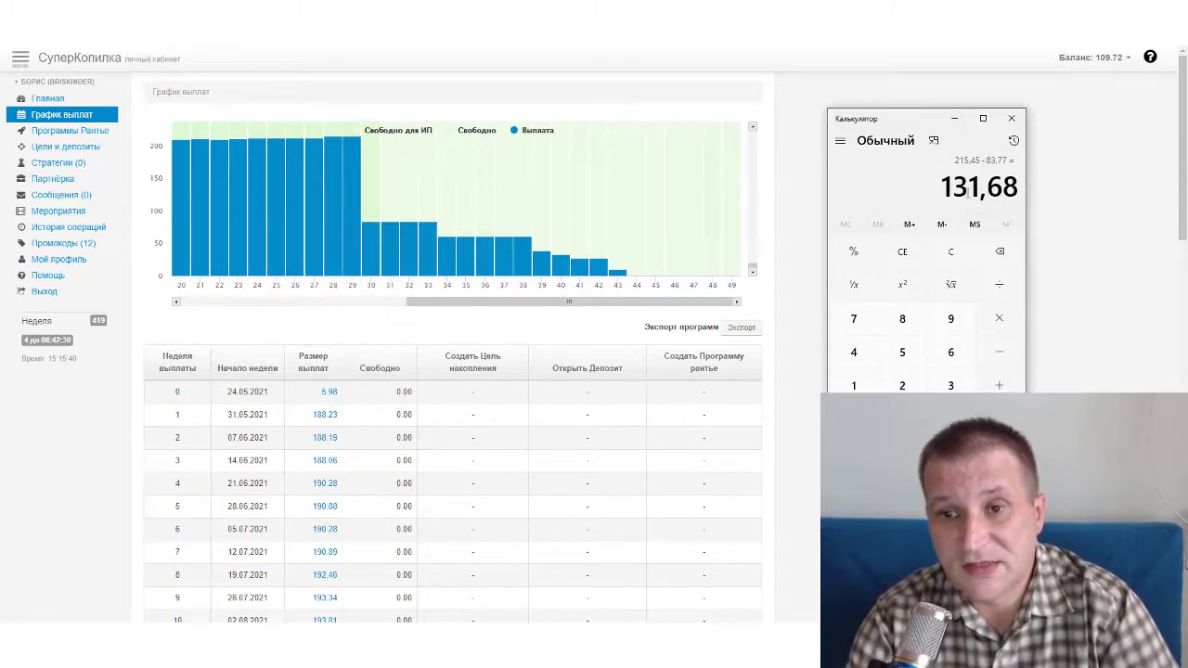
# Step: Start a new deposit for week 30 (20.12.2021) from the schedule table and set its payout amount to 132
pyautogui.scroll(-7, 446, 436)
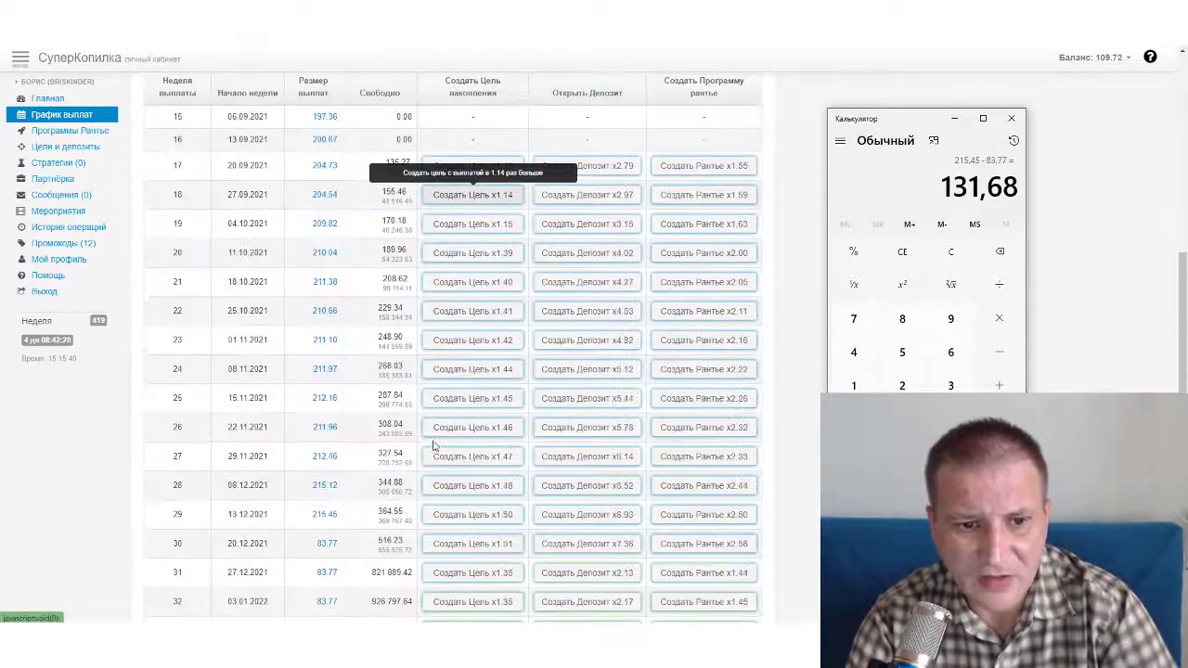
pyautogui.scroll(-3, 218, 469)
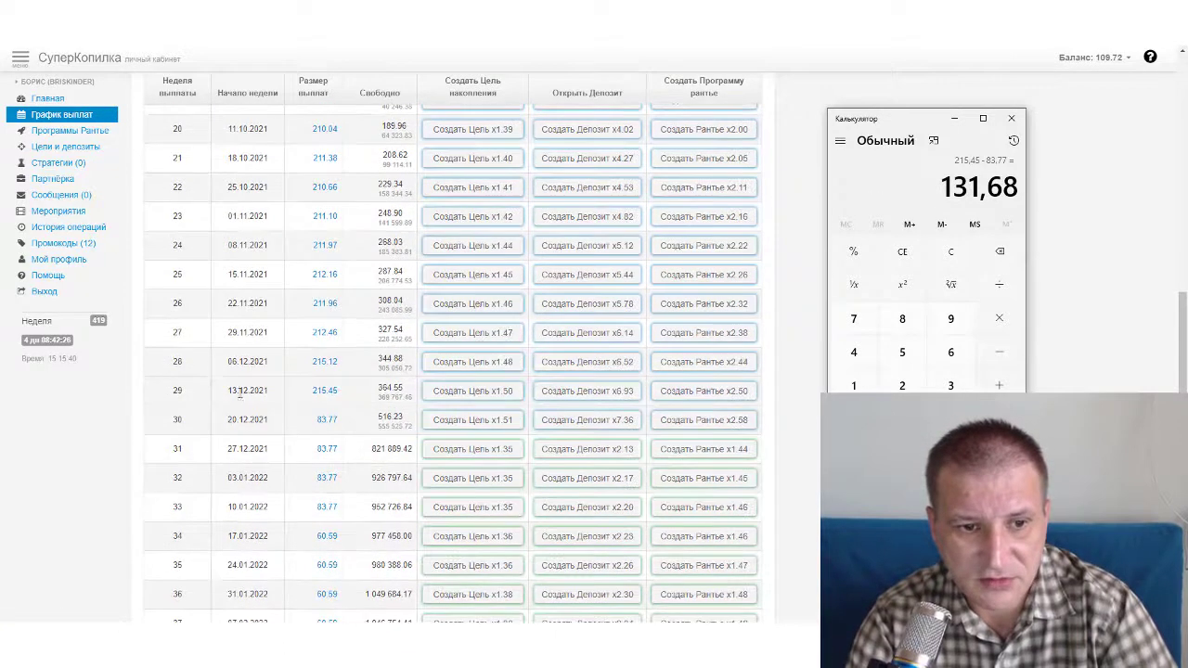
pyautogui.click(584, 423)
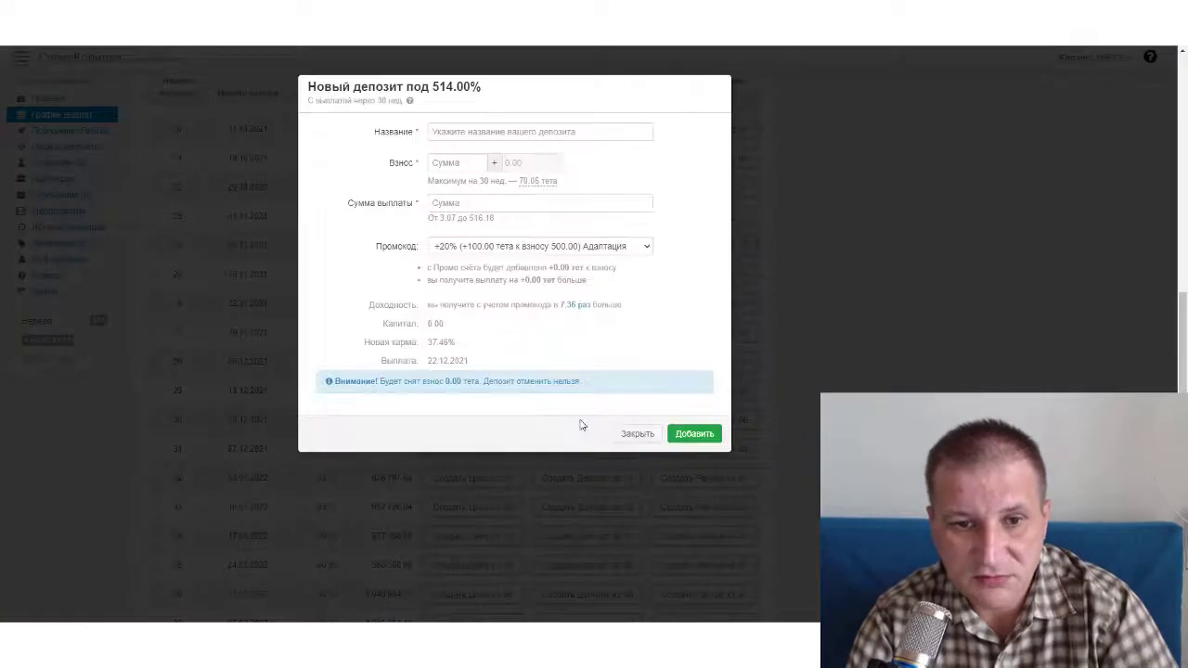
pyautogui.click(443, 201)
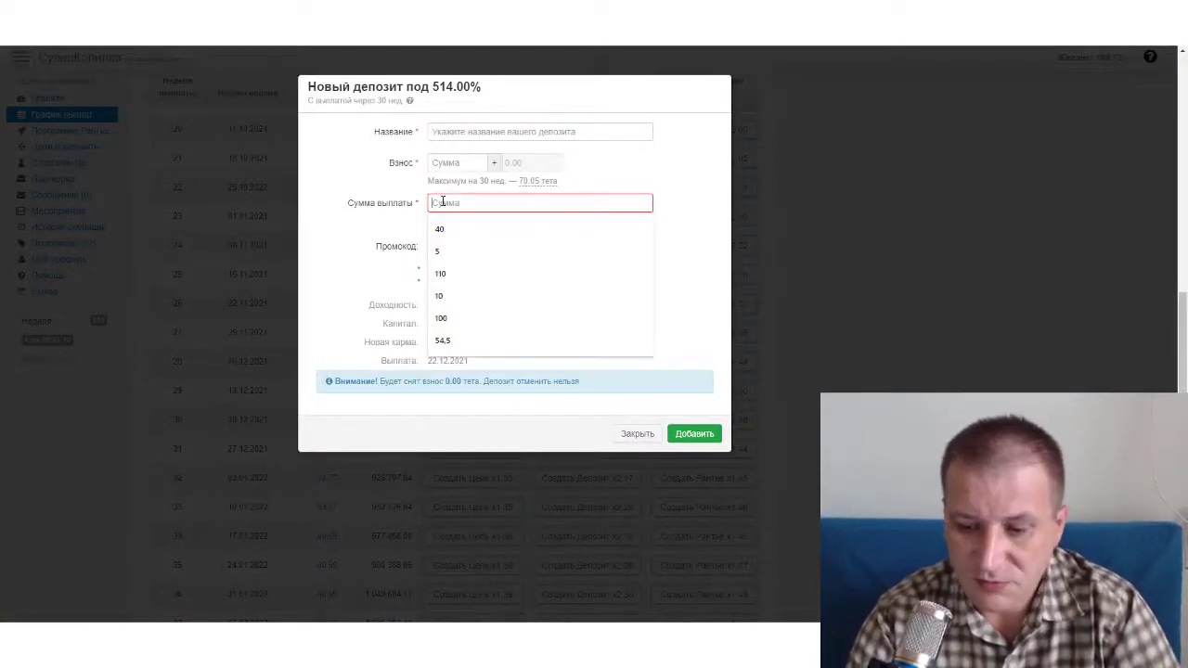
pyautogui.write('132')
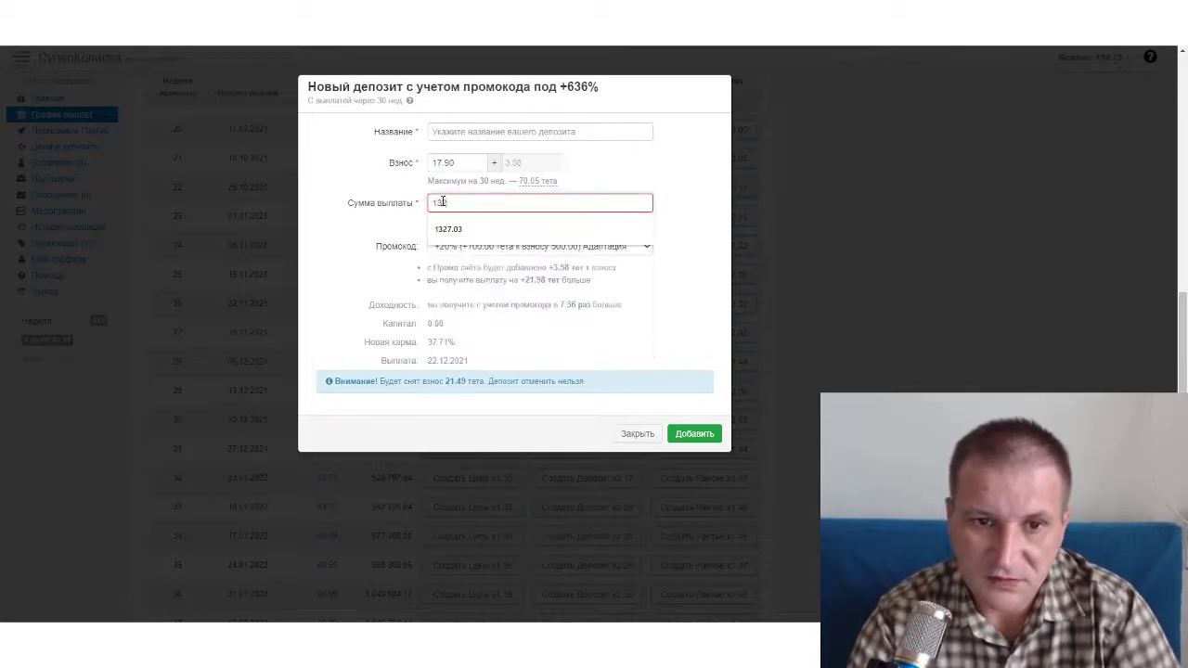
pyautogui.click(689, 179)
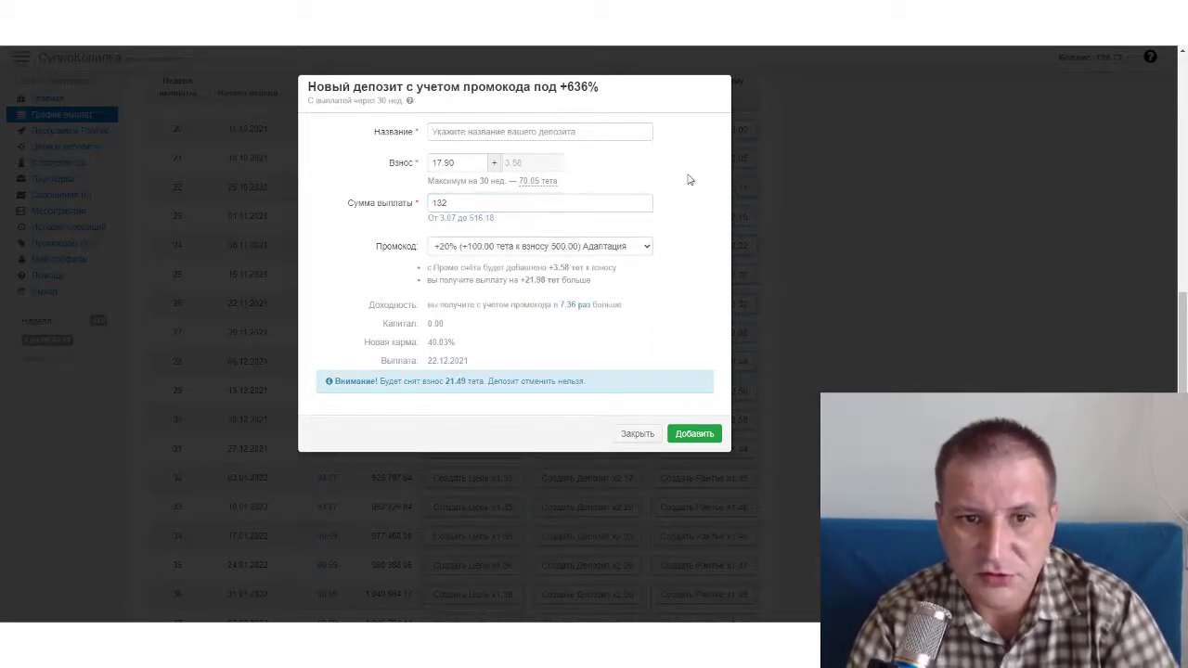
# Step: Name the deposit "$150-500 в сутки 17,90", reusing the saved "$150-500 в сутки 16" entry, and add it to the account
pyautogui.click(446, 131)
pyautogui.press('Down')
pyautogui.press('Down')
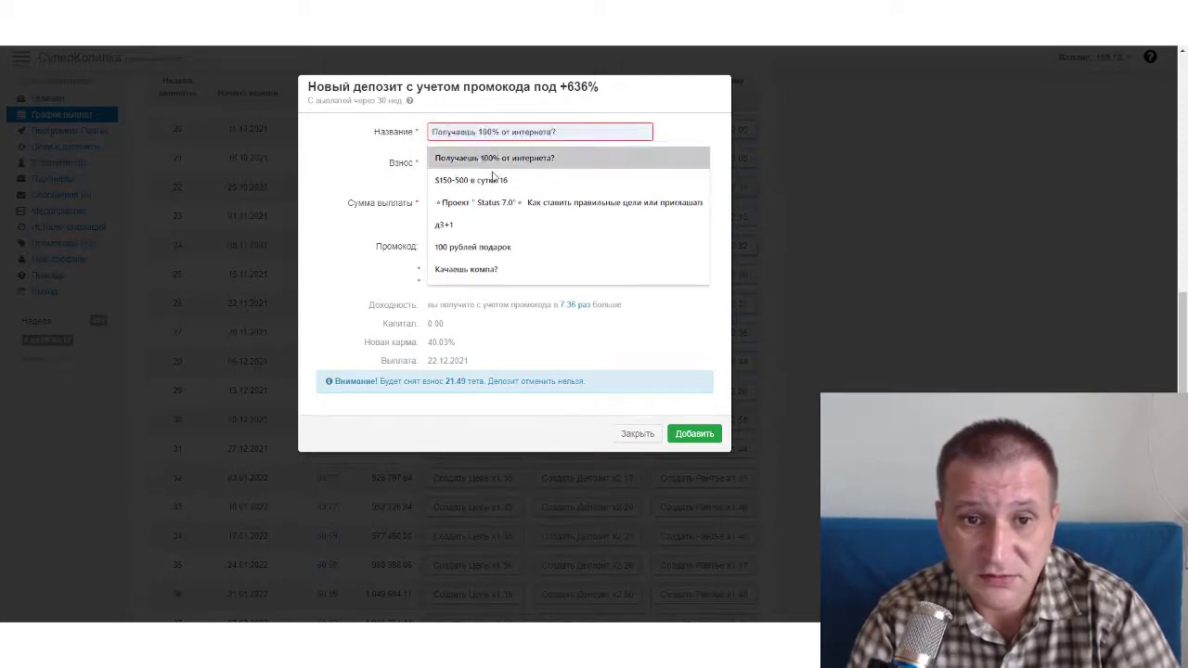
pyautogui.press('Return')
pyautogui.click(518, 131)
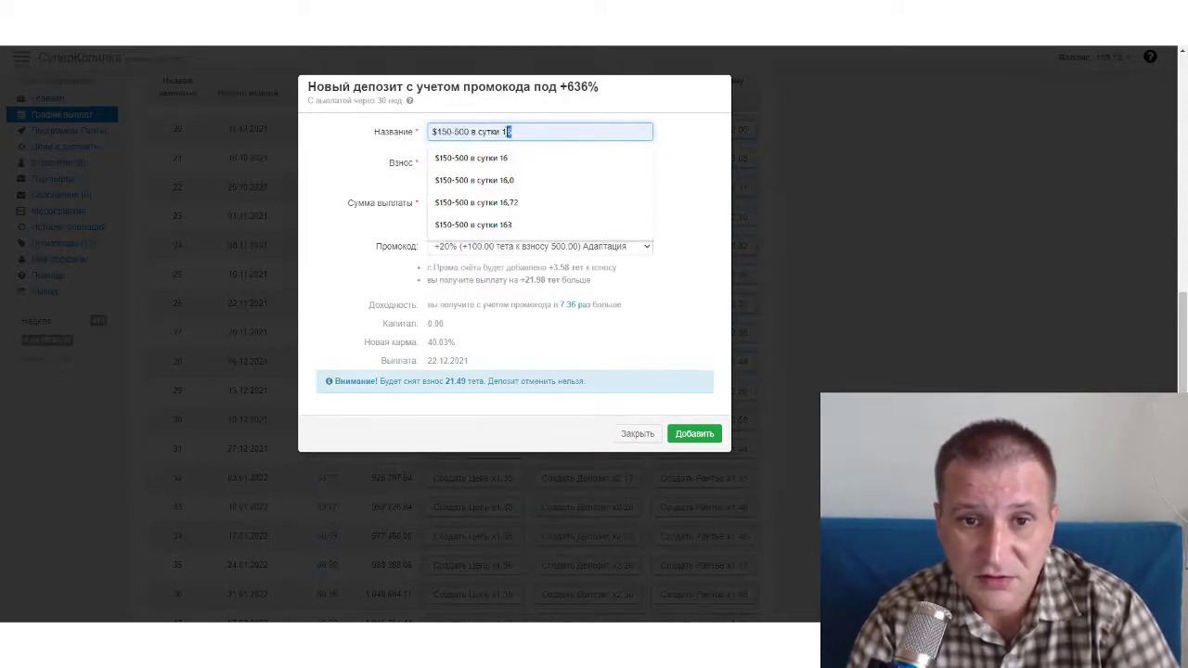
pyautogui.press('BackSpace')
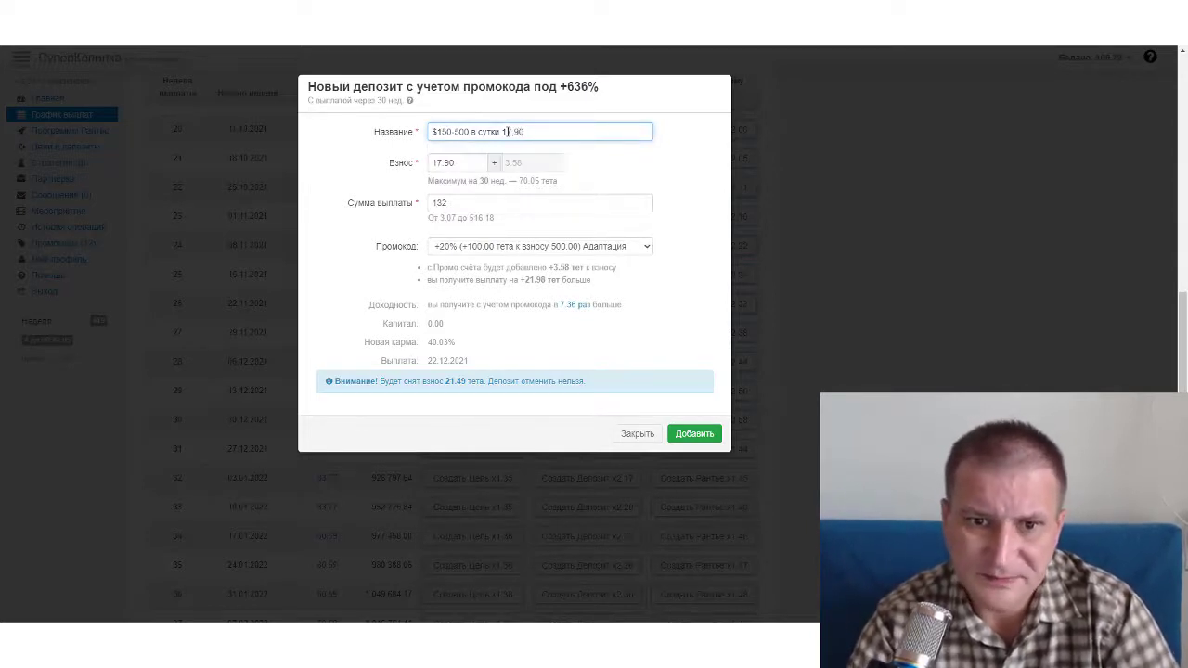
pyautogui.click(694, 438)
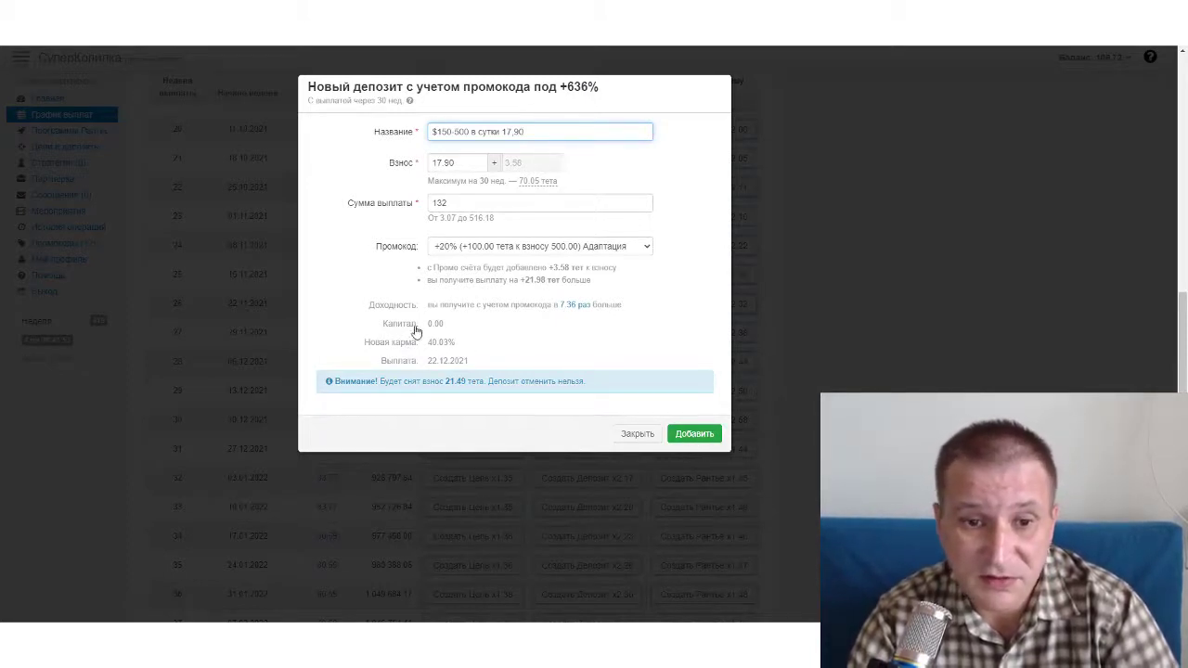
pyautogui.click(691, 438)
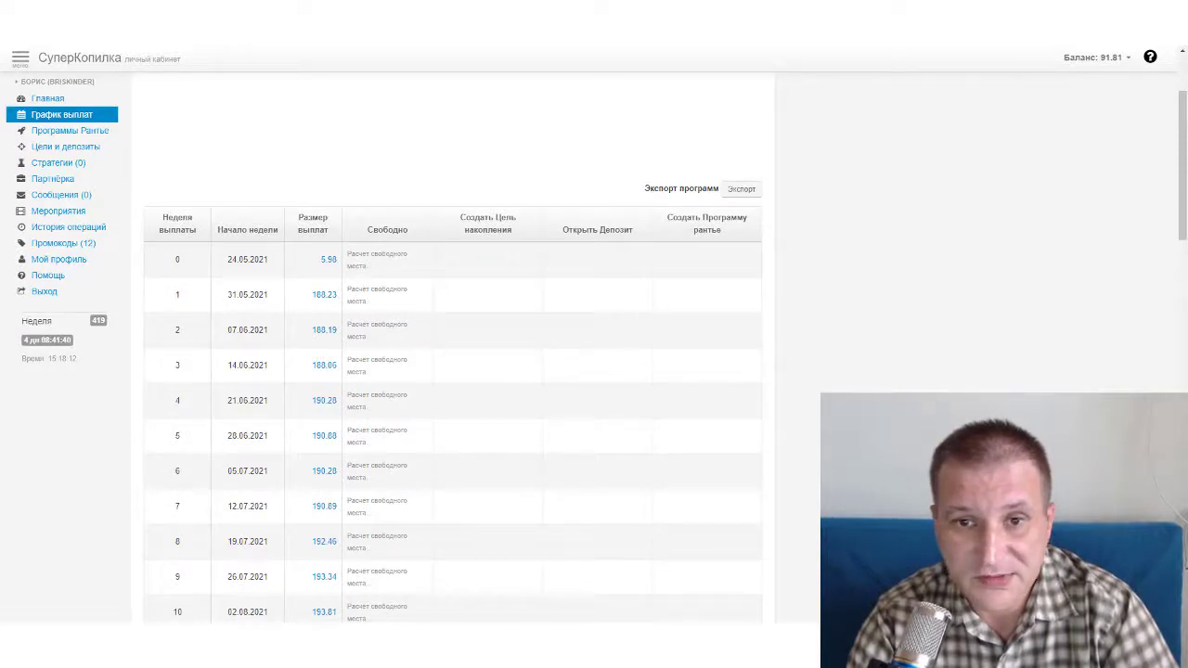
# Step: Check the week 30 payout against the neighbouring weeks in the updated schedule table, and look over the payout chart
pyautogui.scroll(-10, 79, 448)
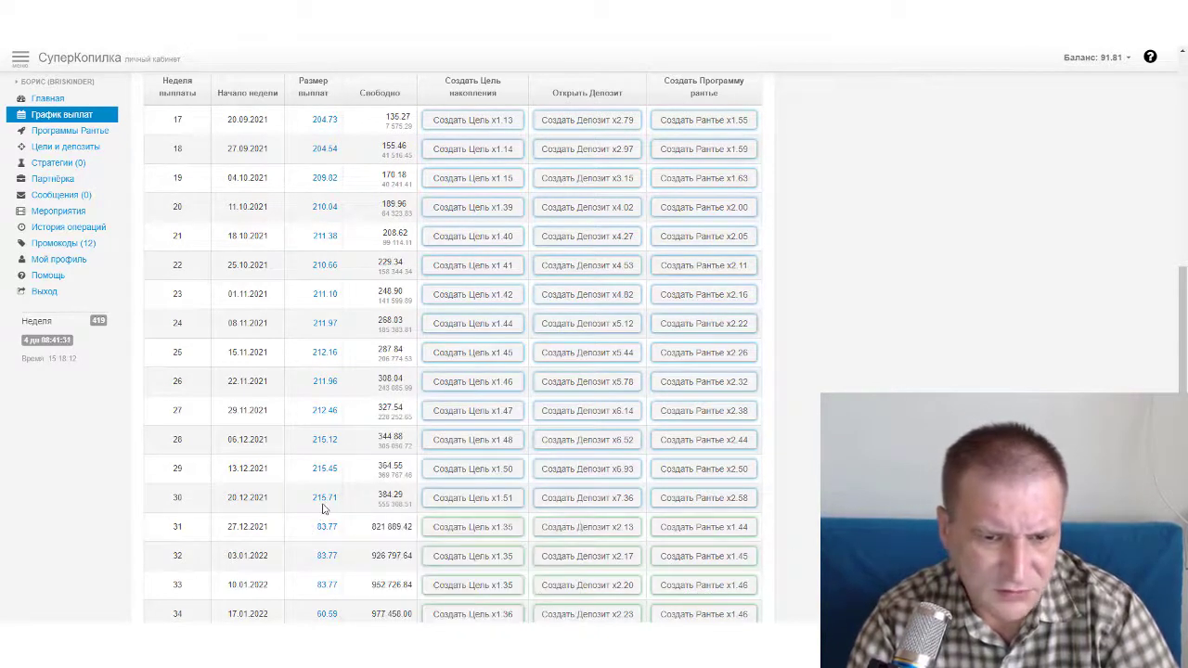
pyautogui.moveTo(334, 504)
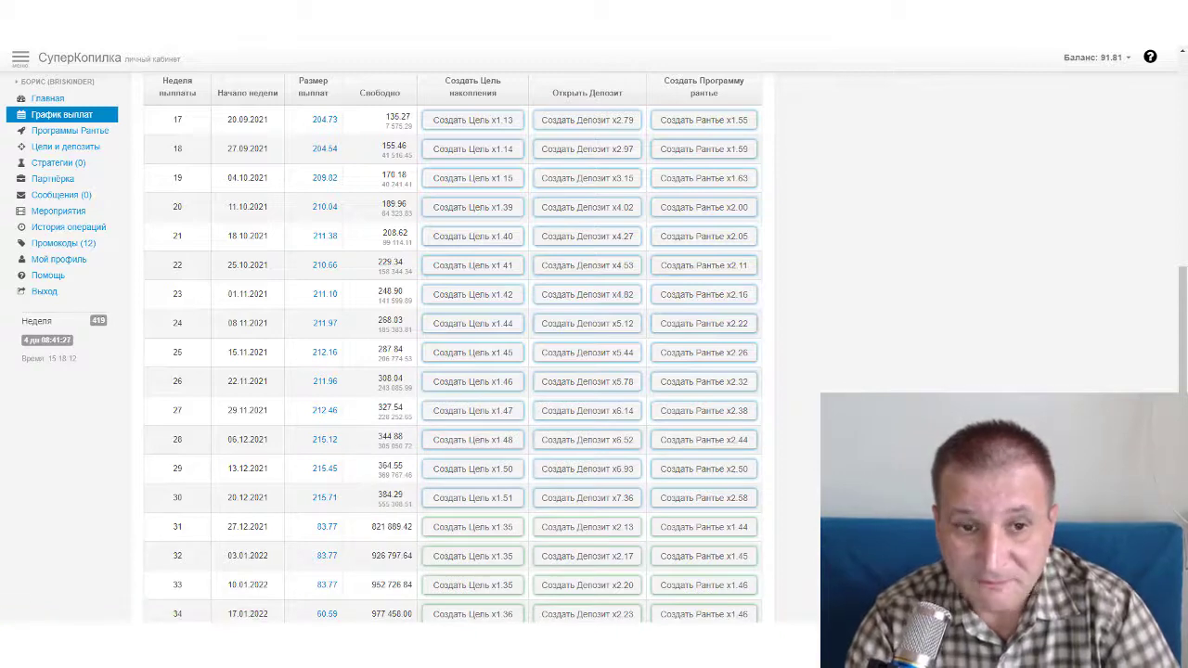
pyautogui.scroll(3, 453, 371)
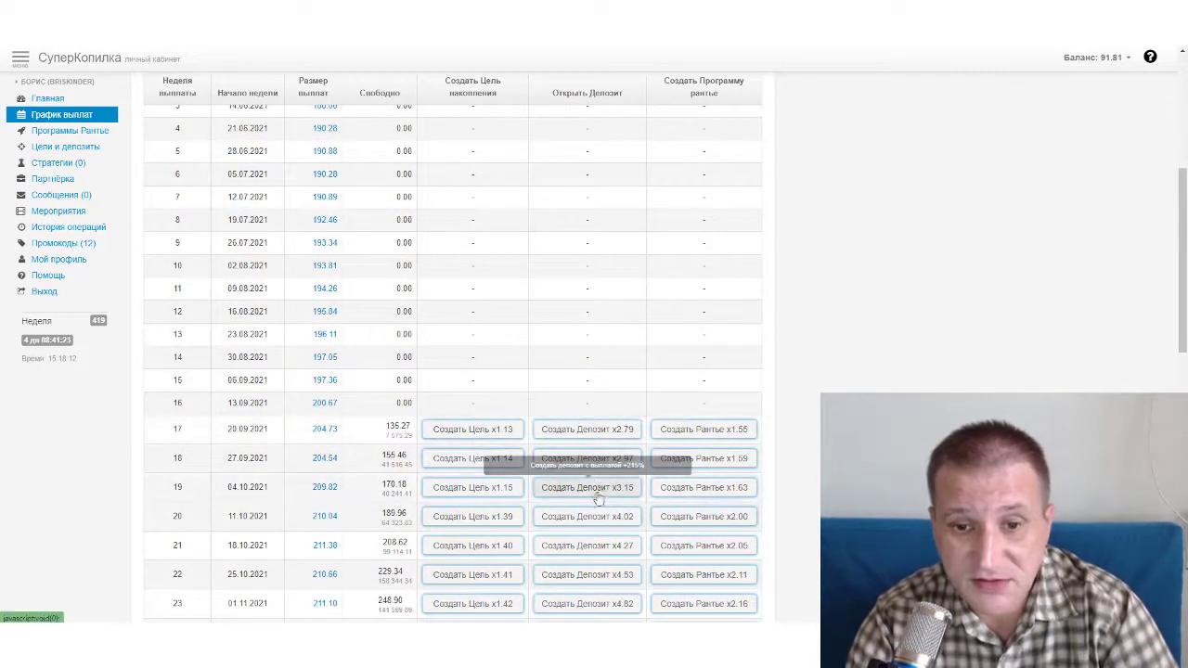
pyautogui.scroll(-2, 598, 499)
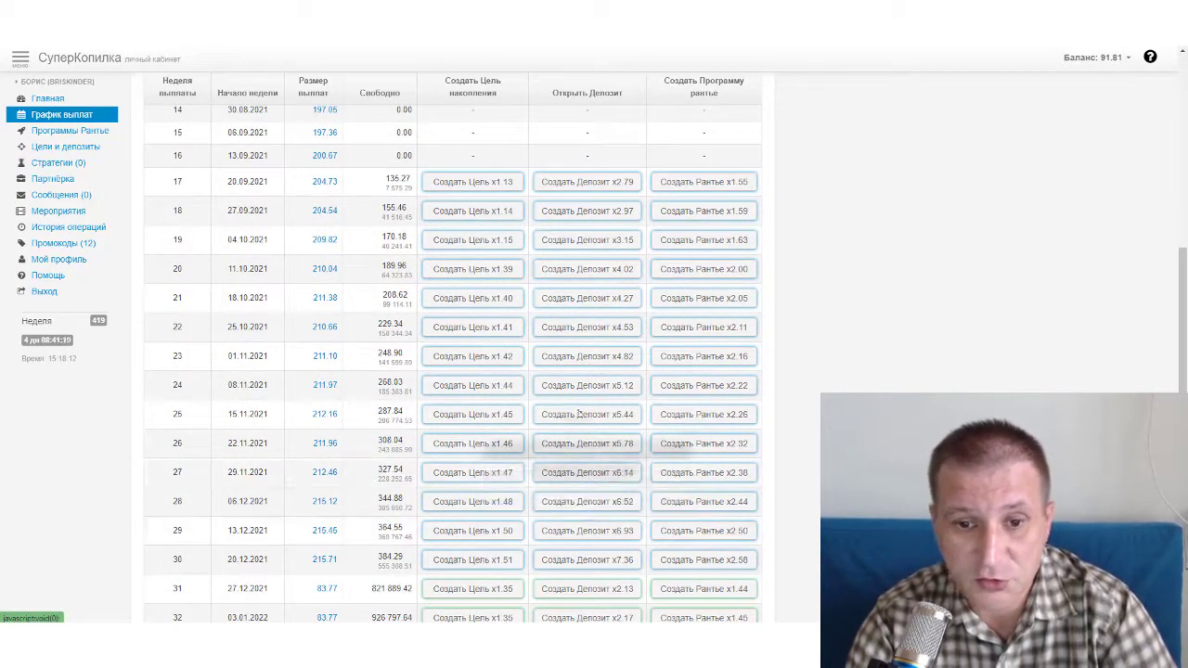
pyautogui.scroll(7, 627, 468)
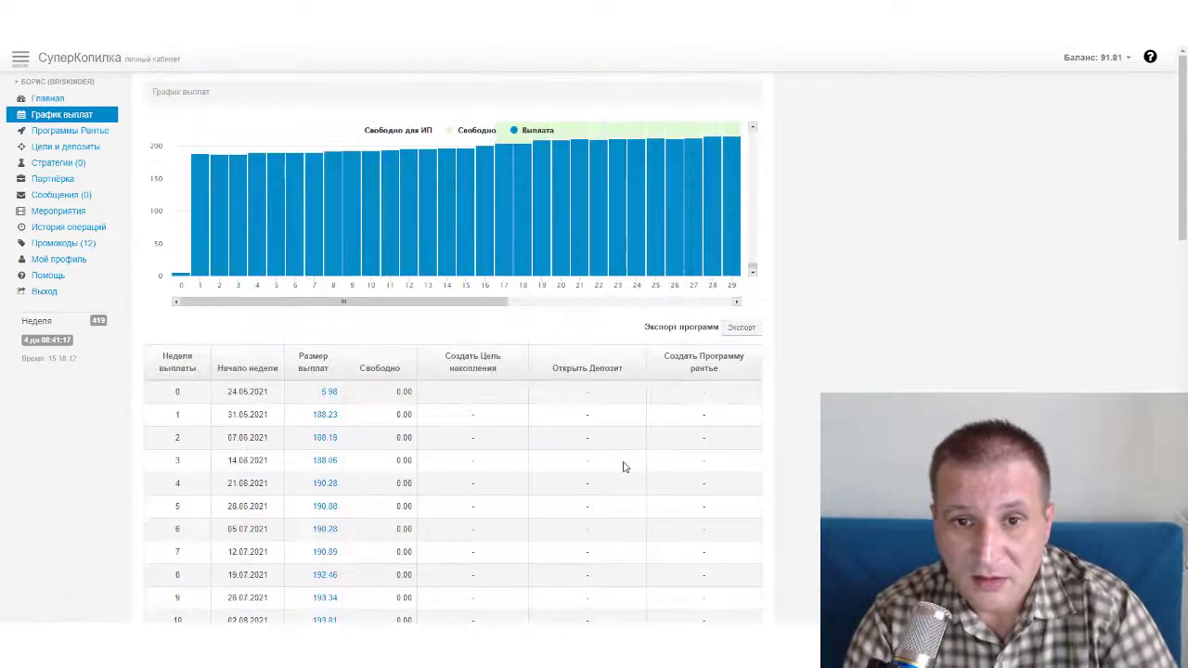
pyautogui.moveTo(393, 304); pyautogui.dragTo(252, 276)
# Step: Open the main page (Главная) and review the balance, programme status and adaptation figures
pyautogui.click(48, 99)
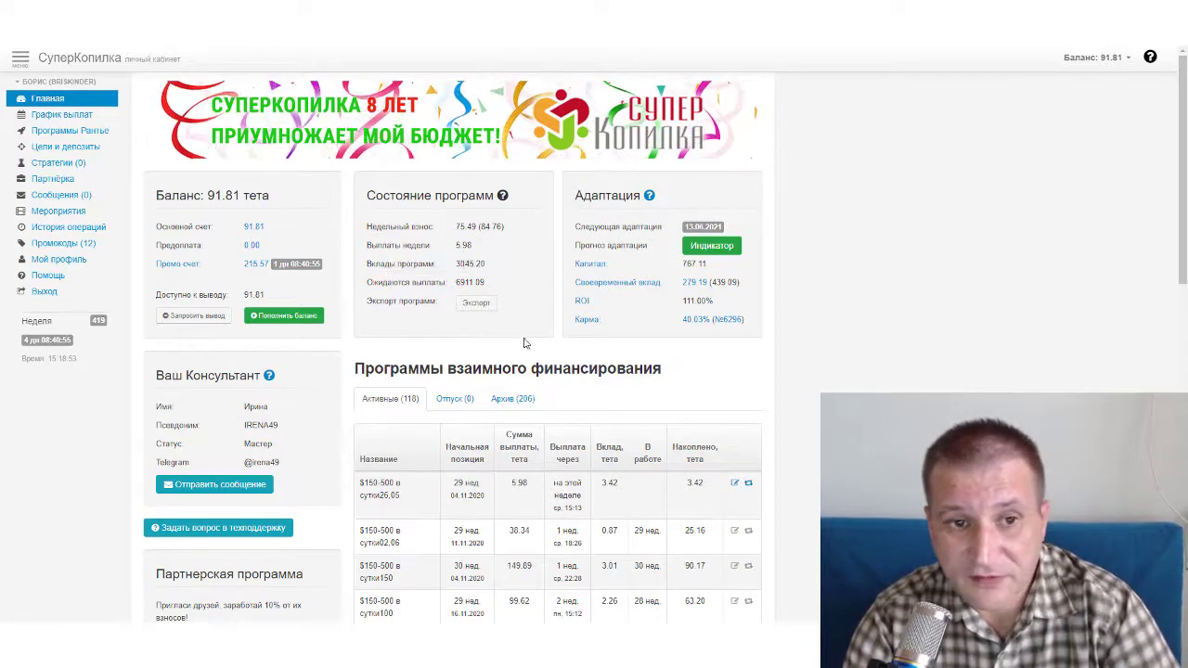
pyautogui.moveTo(691, 329)
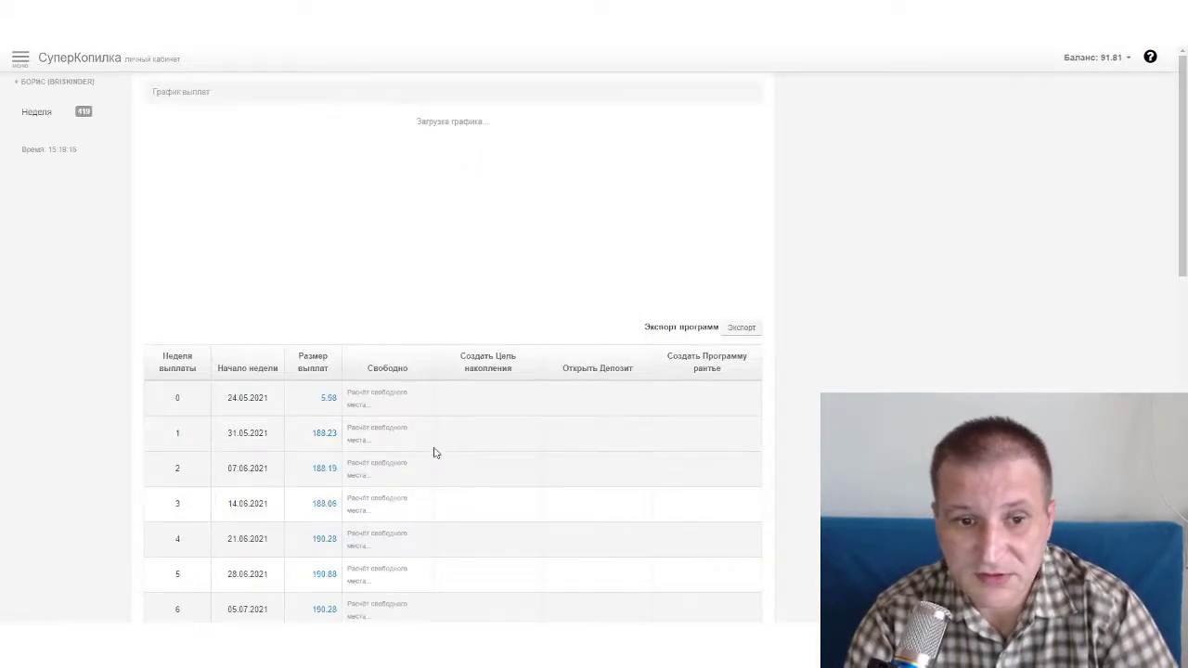
# Step: Return to the payout schedule (График выплат) and set its table to show 50 records per page again
pyautogui.scroll(-3, 433, 456)
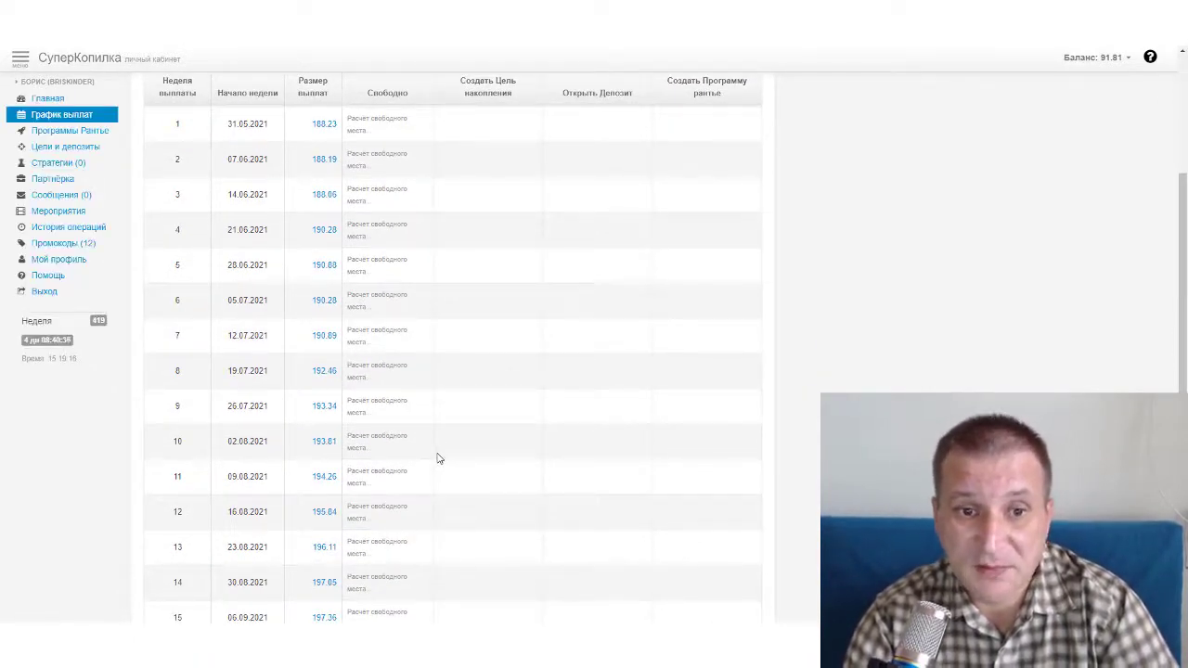
pyautogui.scroll(-1, 439, 458)
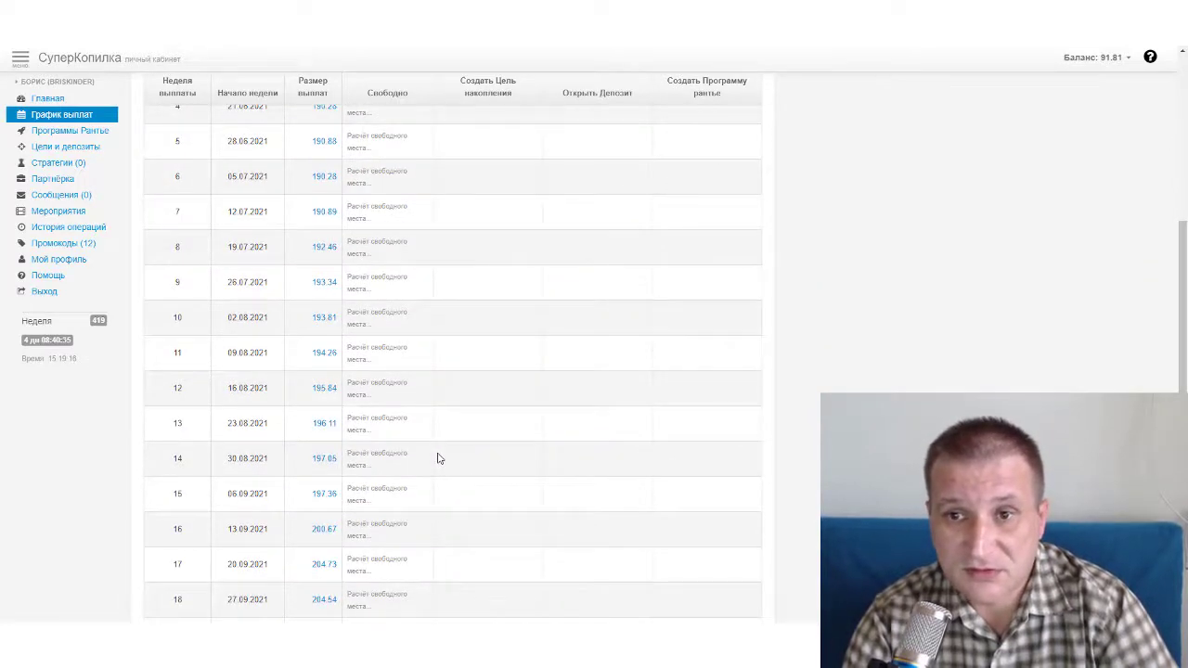
pyautogui.scroll(-2, 439, 458)
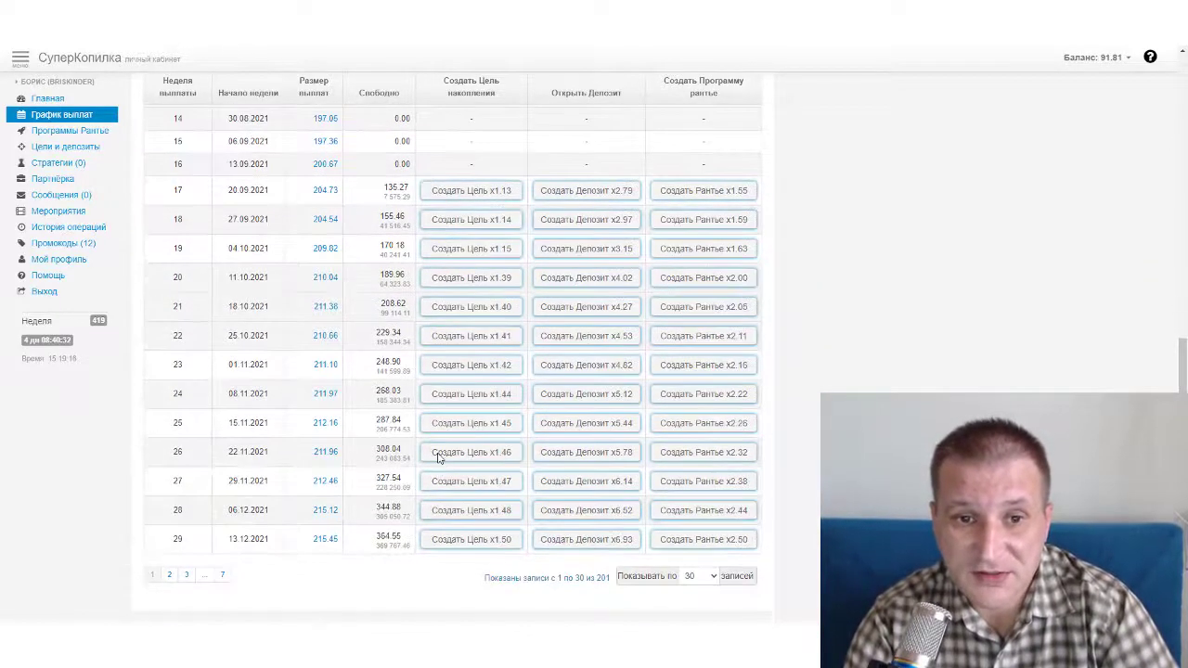
pyautogui.click(715, 577)
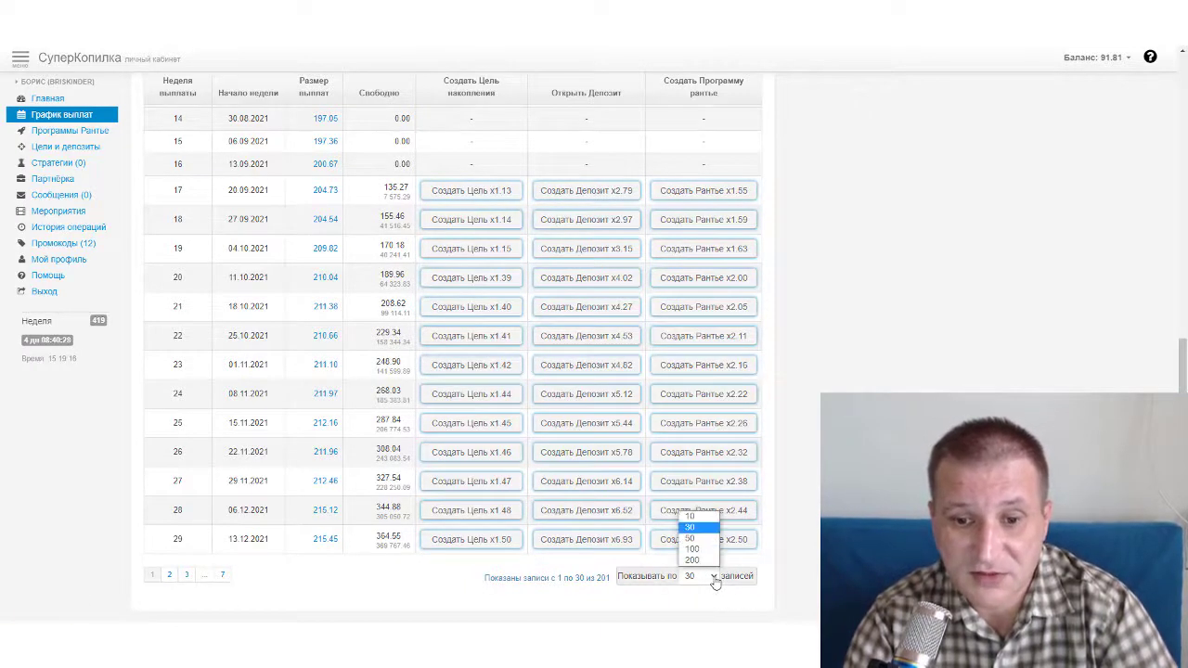
pyautogui.click(698, 543)
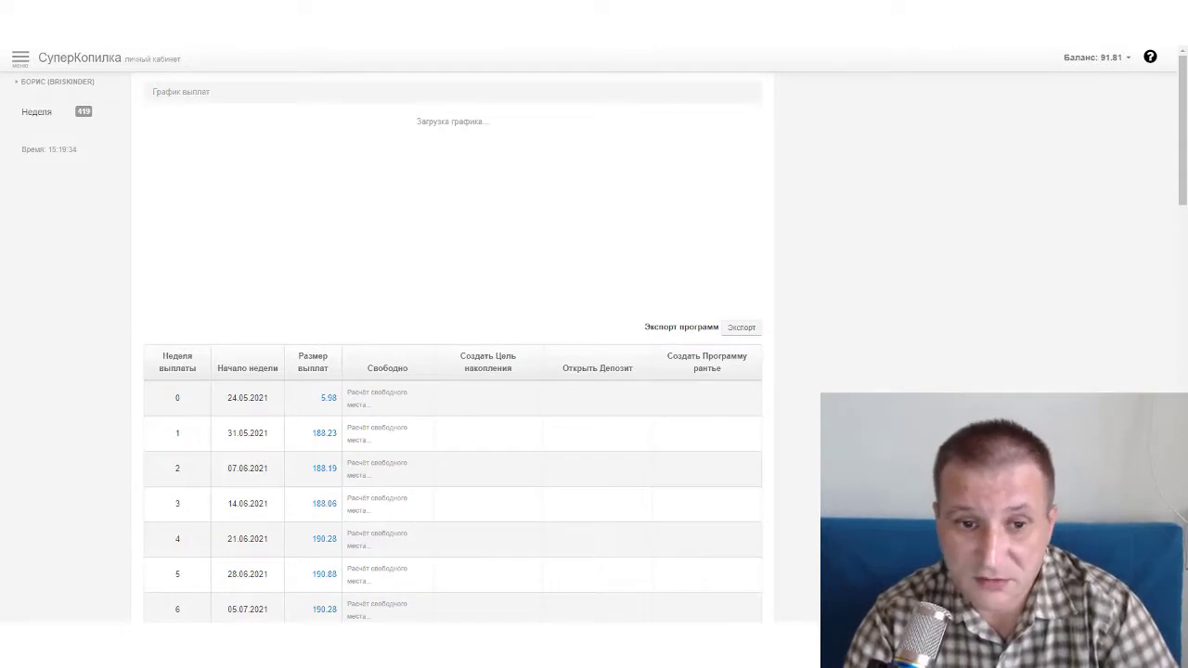
# Step: Examine the payouts and deposit multipliers for weeks 28 to 45 in the schedule table, including the payout breakdown for week 31
pyautogui.scroll(-3, 453, 371)
pyautogui.scroll(-3, 453, 371)
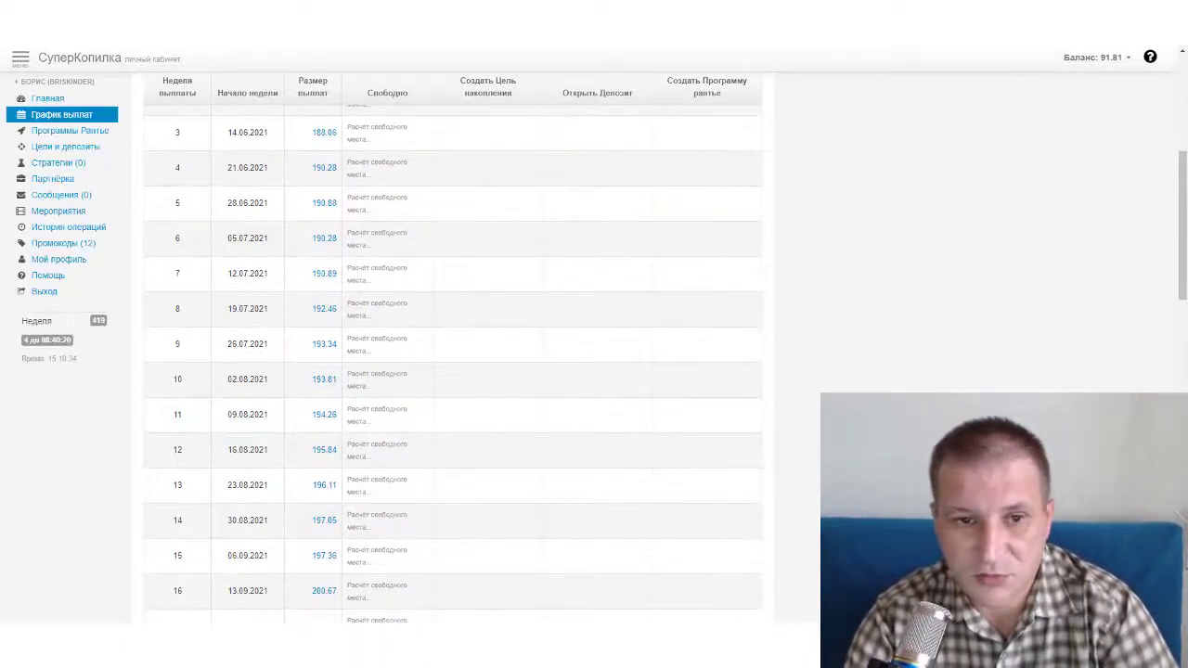
pyautogui.scroll(-2, 453, 371)
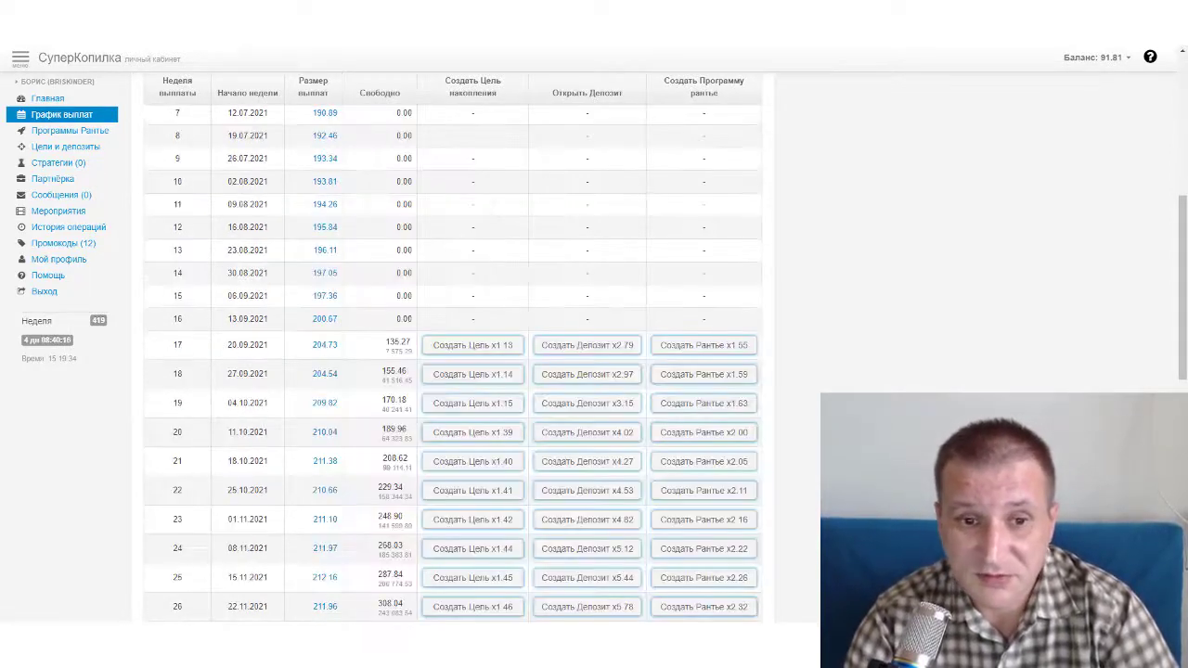
pyautogui.scroll(-5, 452, 371)
pyautogui.scroll(-1, 452, 362)
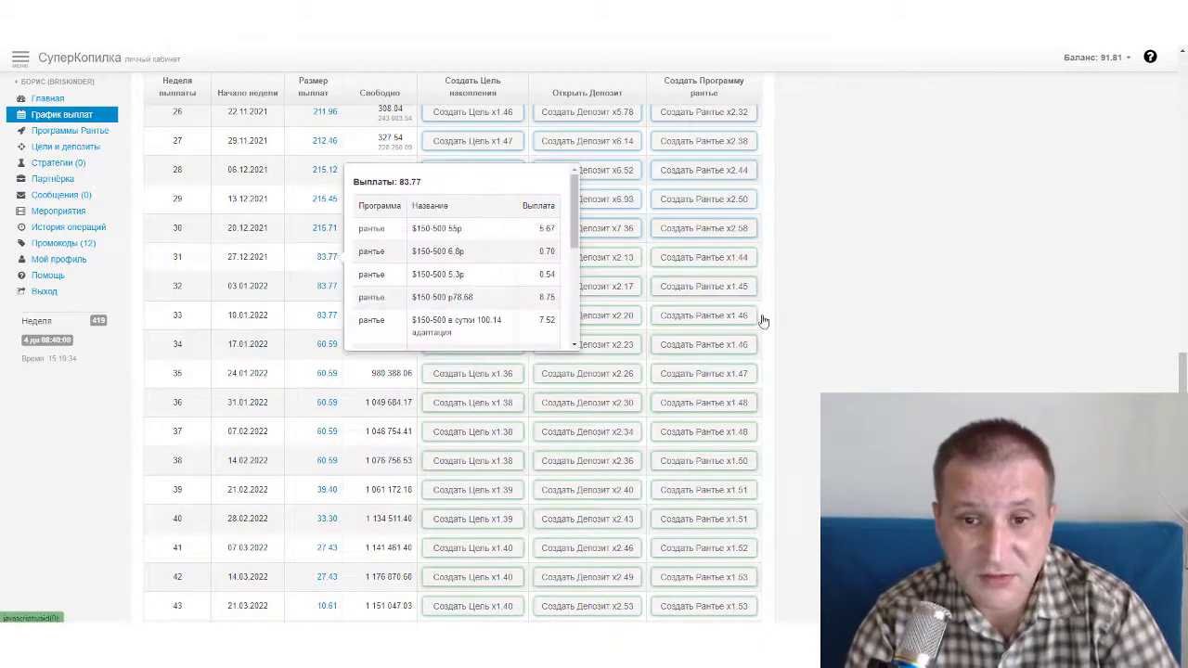
pyautogui.scroll(-1, 870, 367)
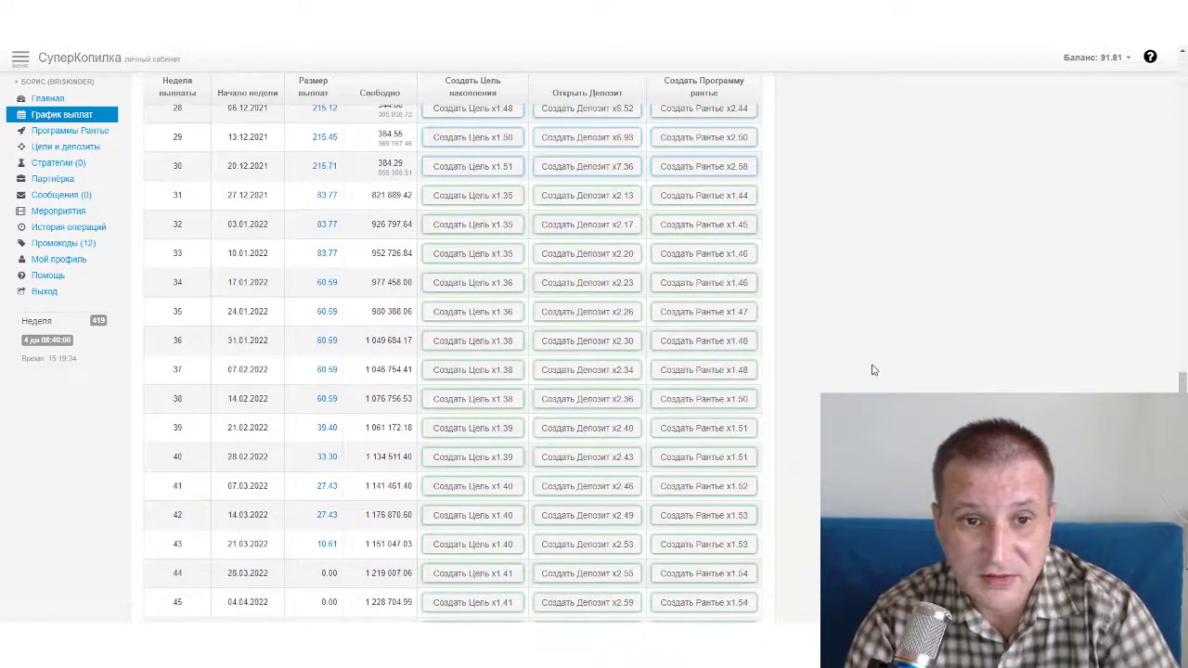
# Step: Start a new Рантье programme from the week 43 row of the schedule and set its first payout to week 31
pyautogui.scroll(-1, 872, 369)
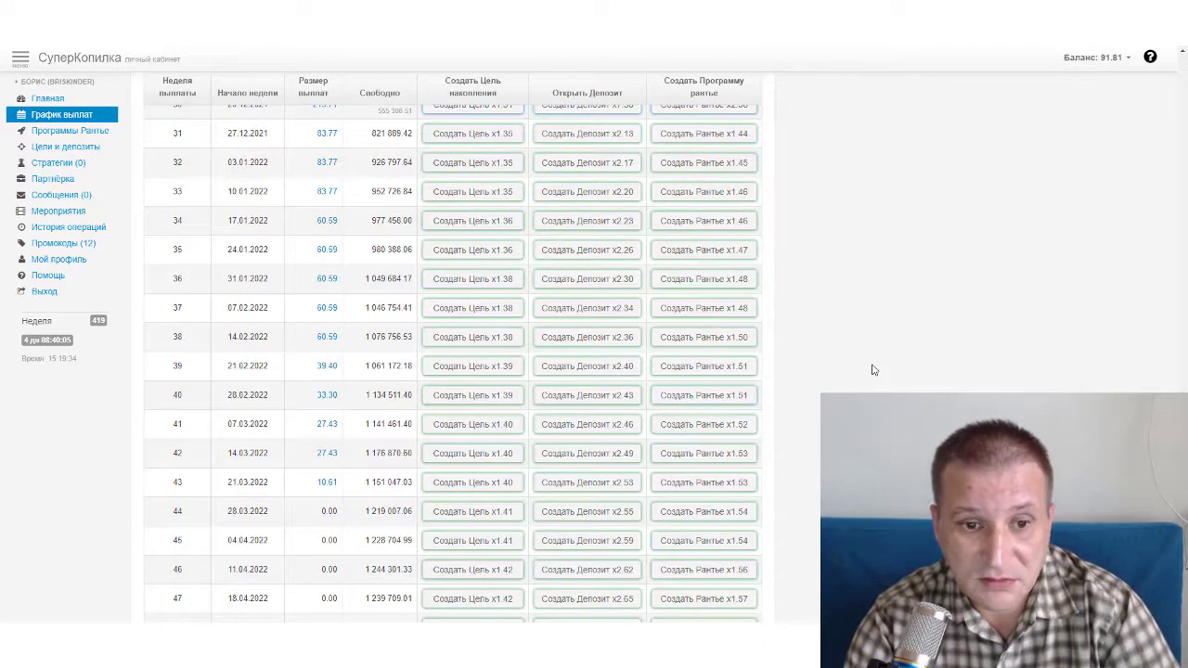
pyautogui.click(705, 489)
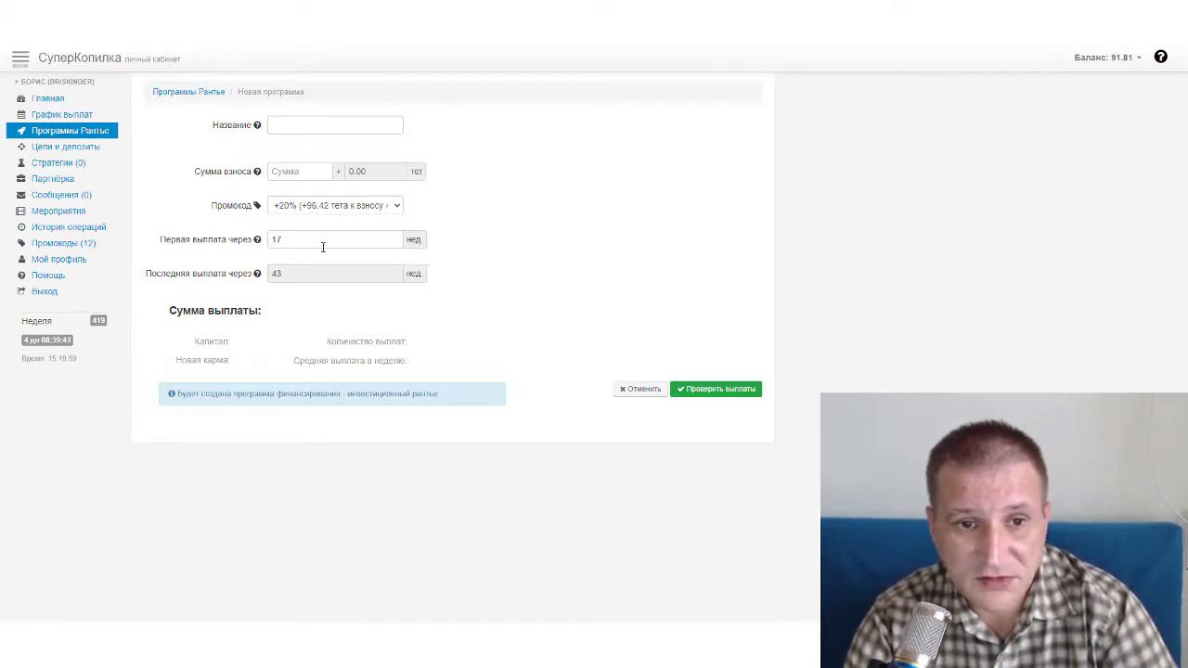
pyautogui.moveTo(296, 237); pyautogui.dragTo(251, 250)
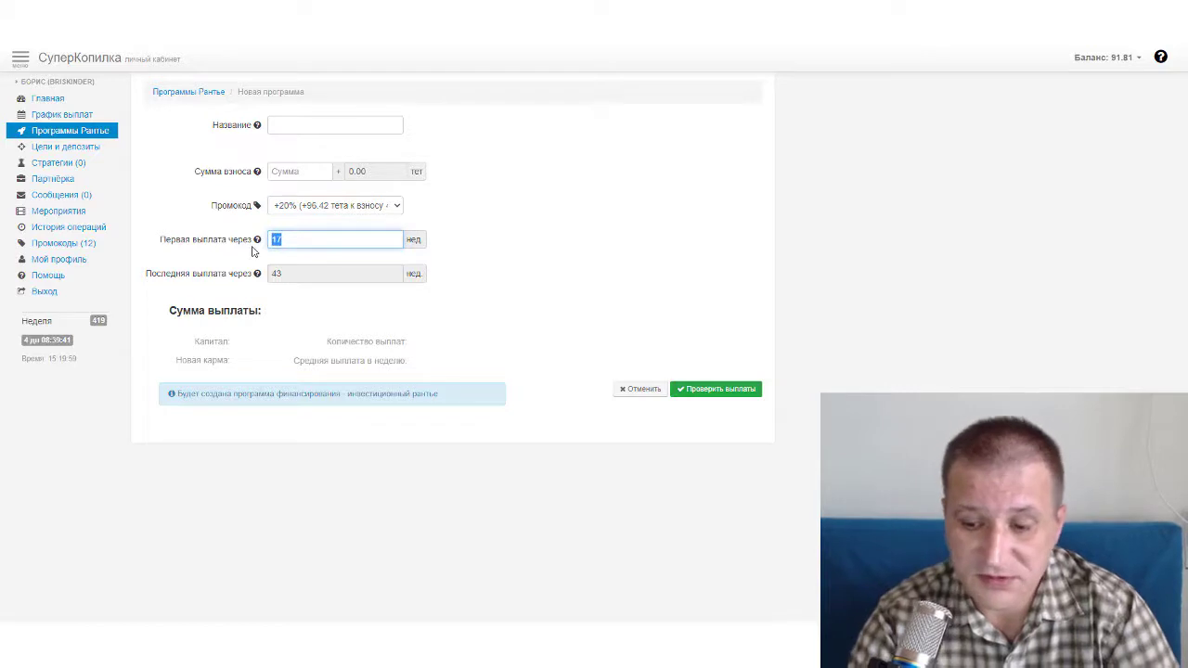
pyautogui.write('31')
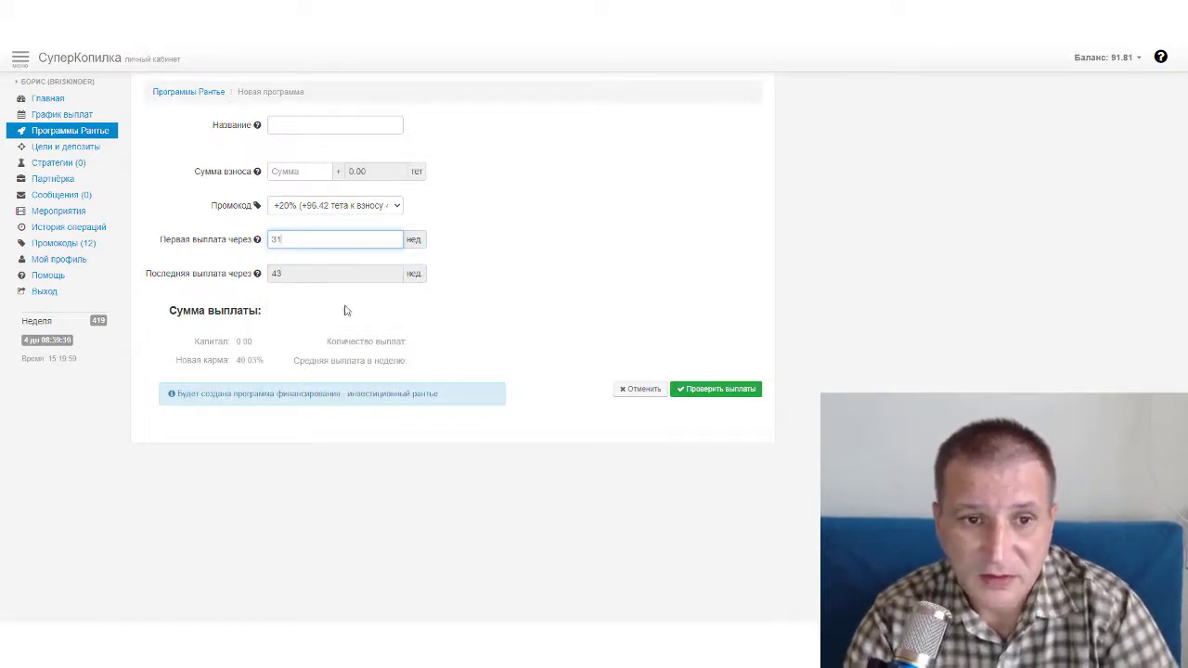
# Step: Try contribution amounts (Сумма взноса) of 60 and 65 тет for the new Рантье programme
pyautogui.click(300, 171)
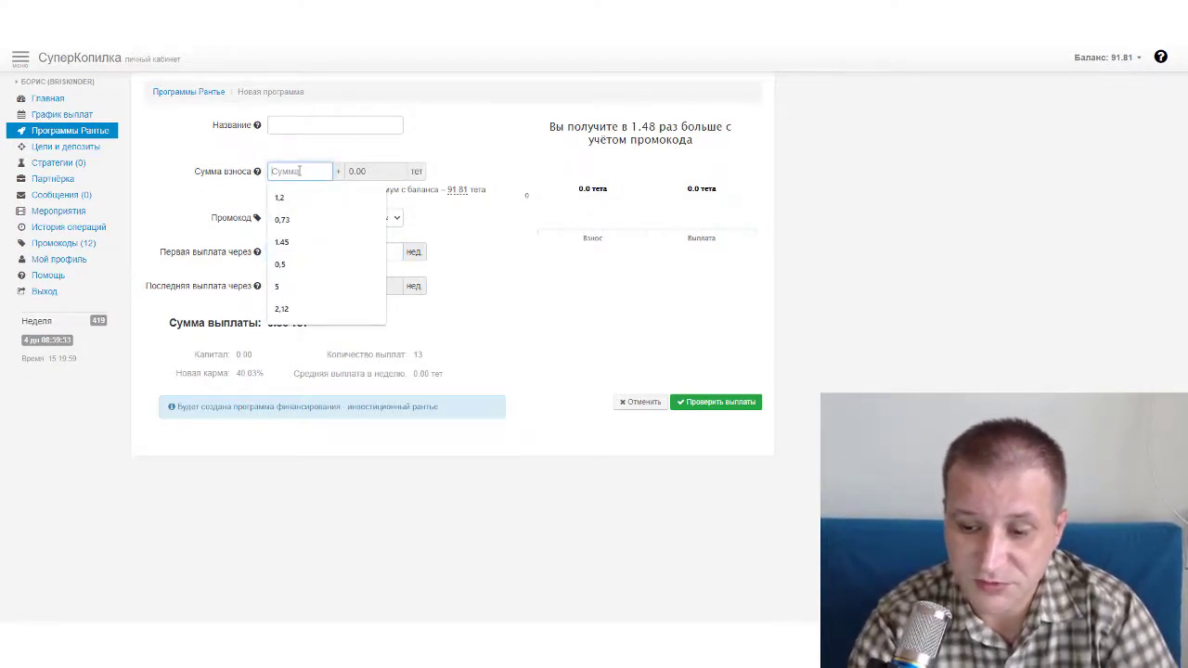
pyautogui.write('6')
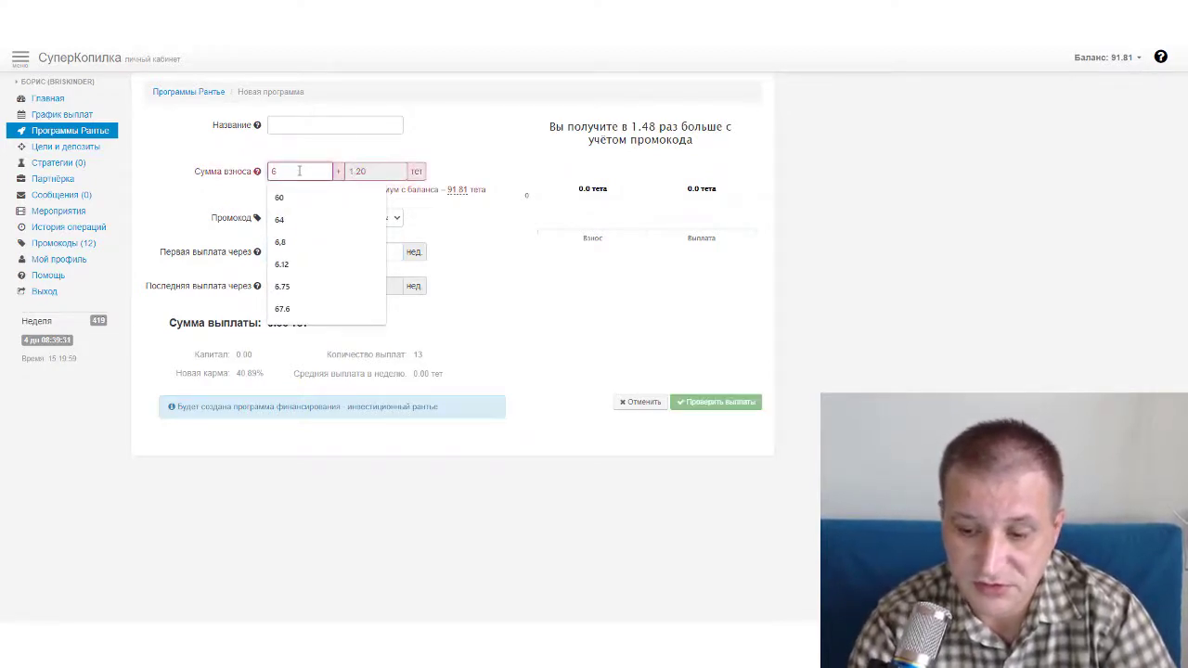
pyautogui.write('0')
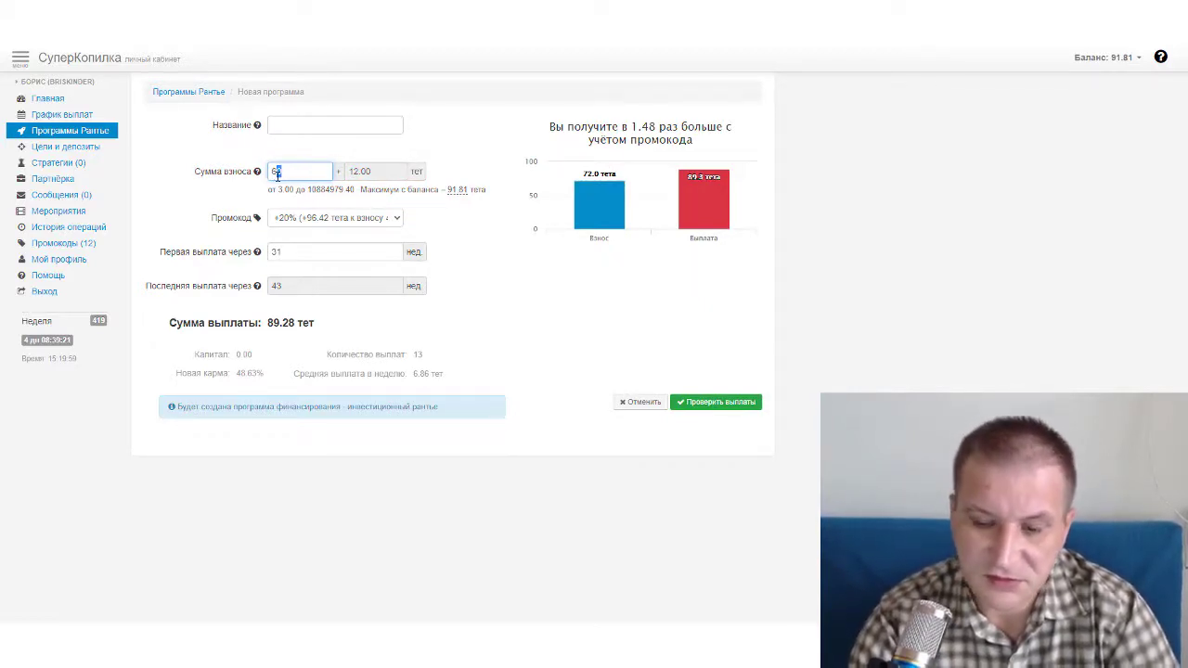
pyautogui.write('64')
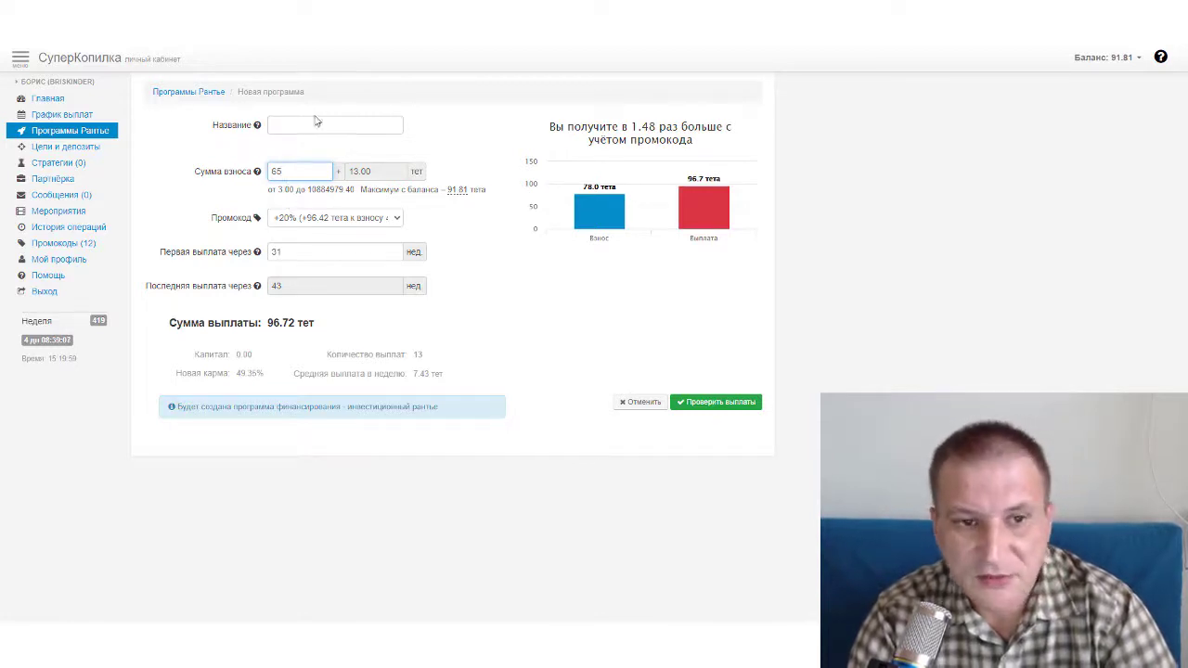
# Step: Name the programme "$150-500 в сутки 65р" and select the +20% Адаптация promo code for it
pyautogui.click(288, 127)
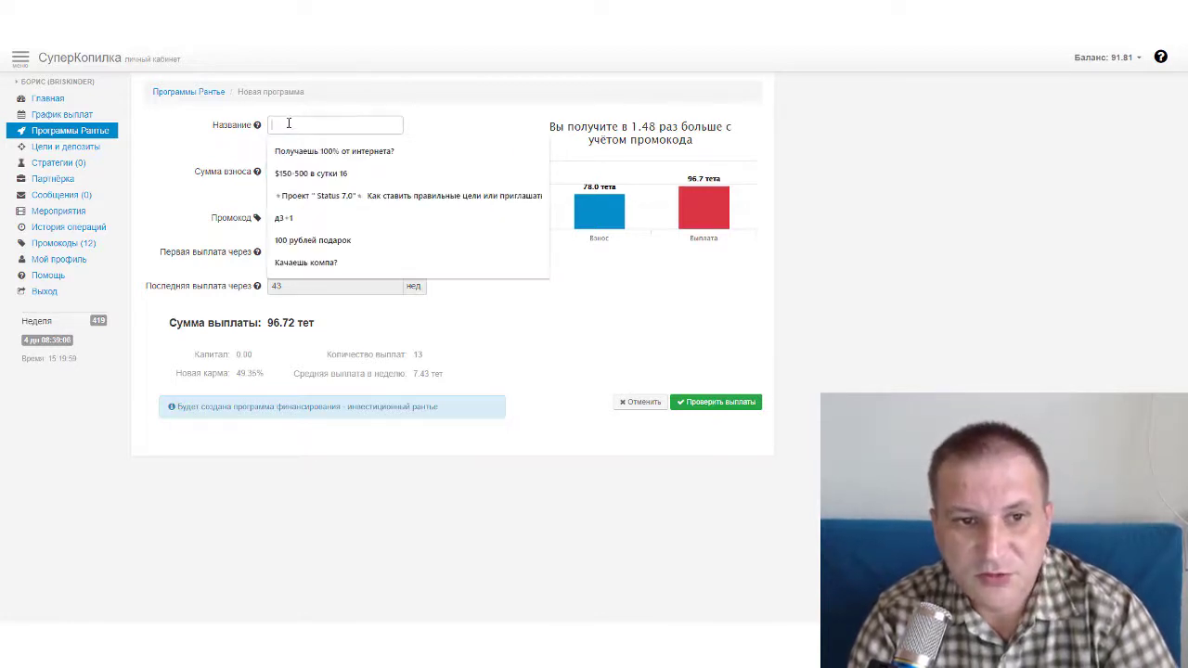
pyautogui.click(325, 173)
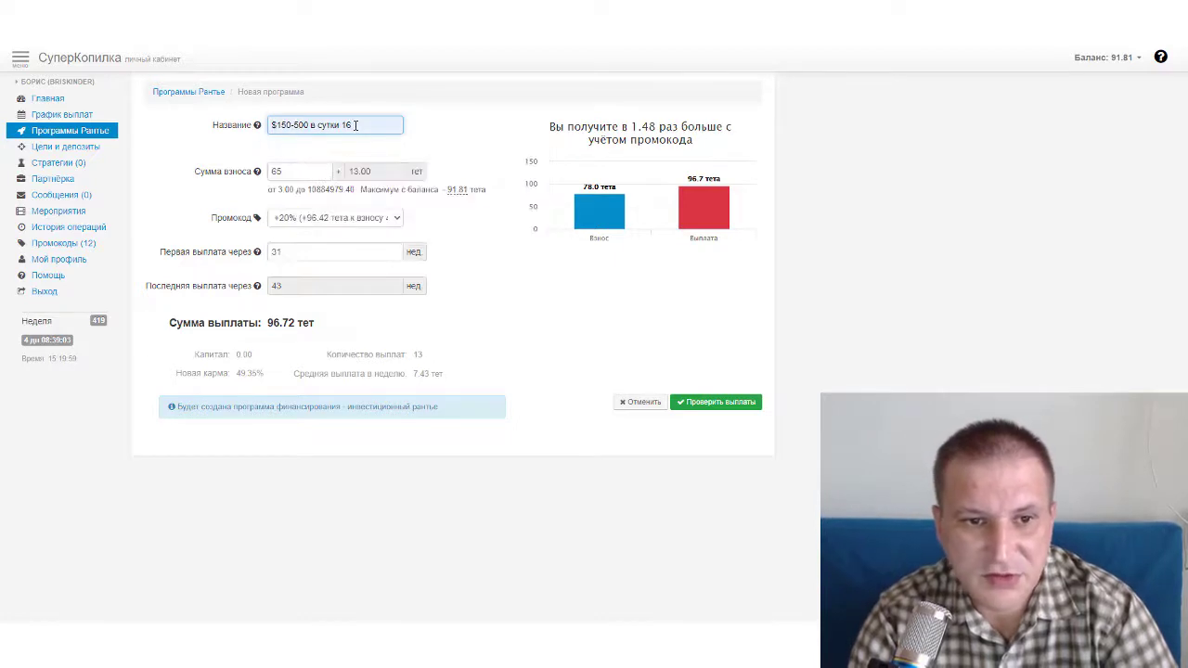
pyautogui.doubleClick(346, 125)
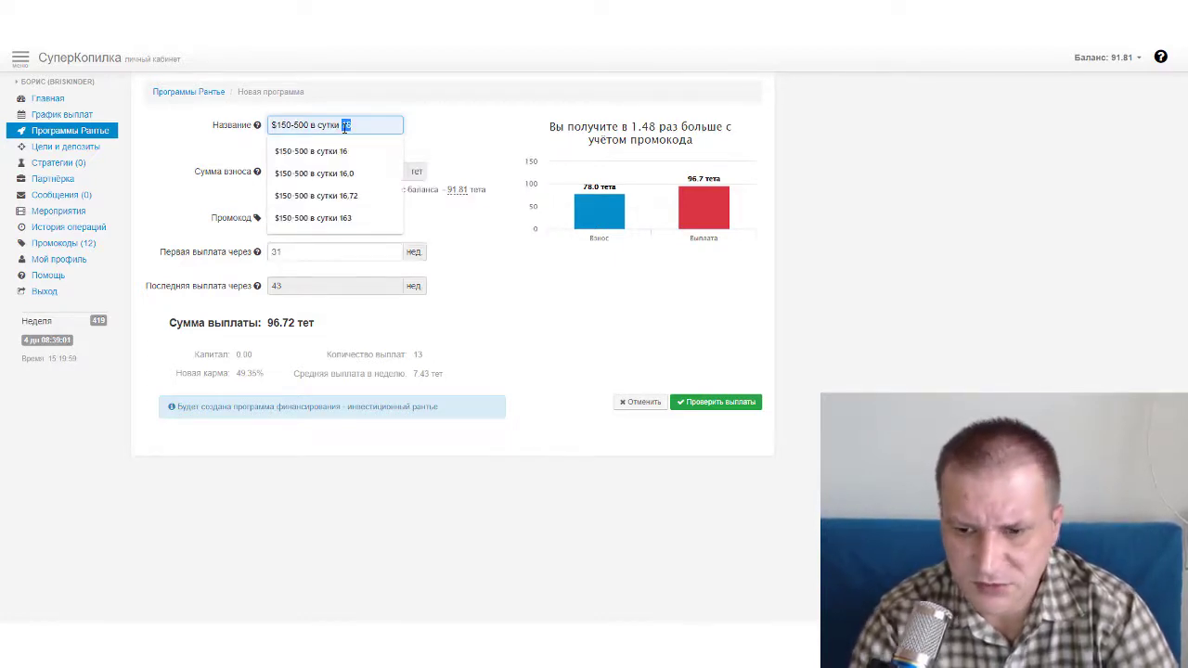
pyautogui.write('65р')
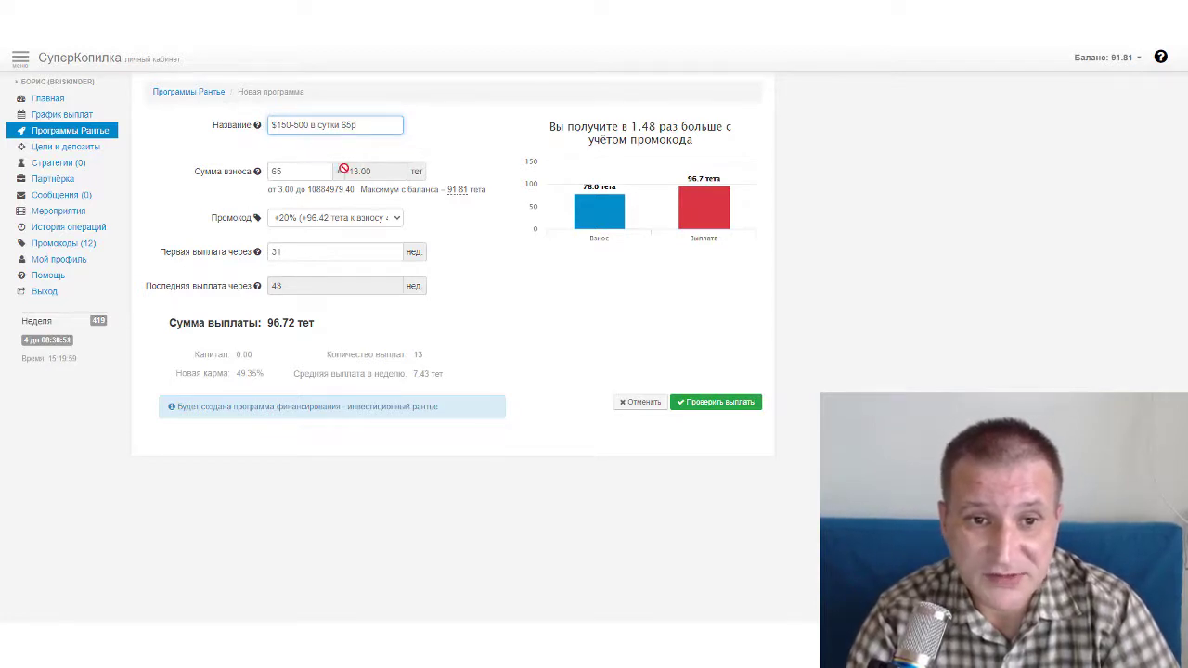
pyautogui.click(398, 222)
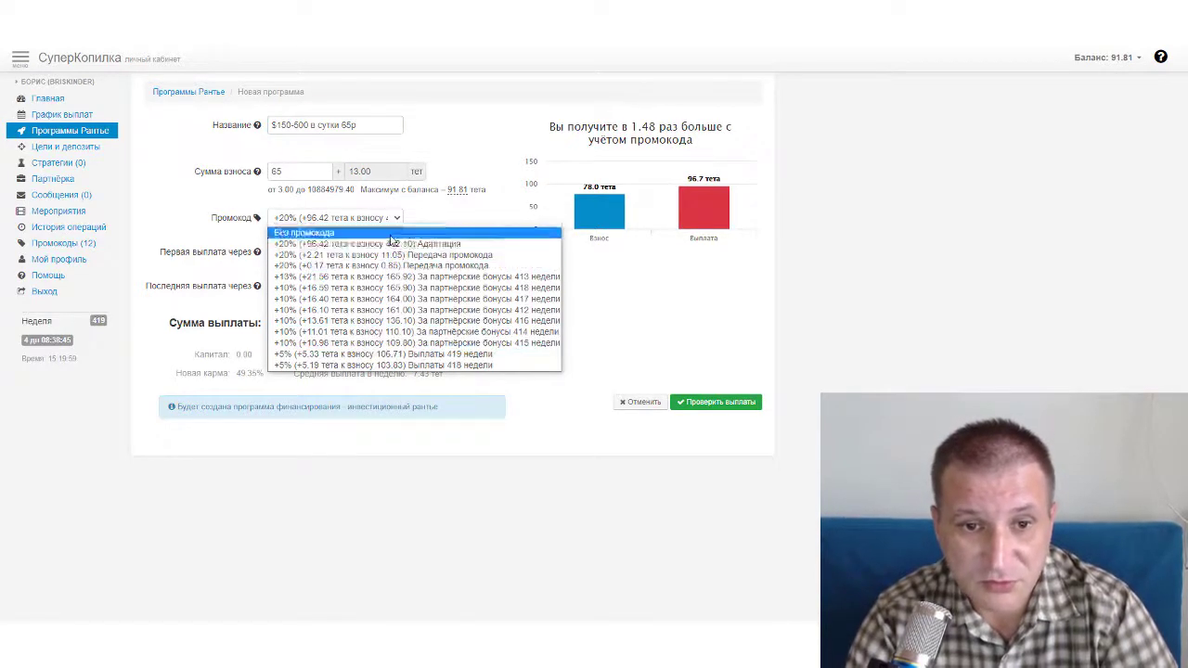
pyautogui.click(395, 246)
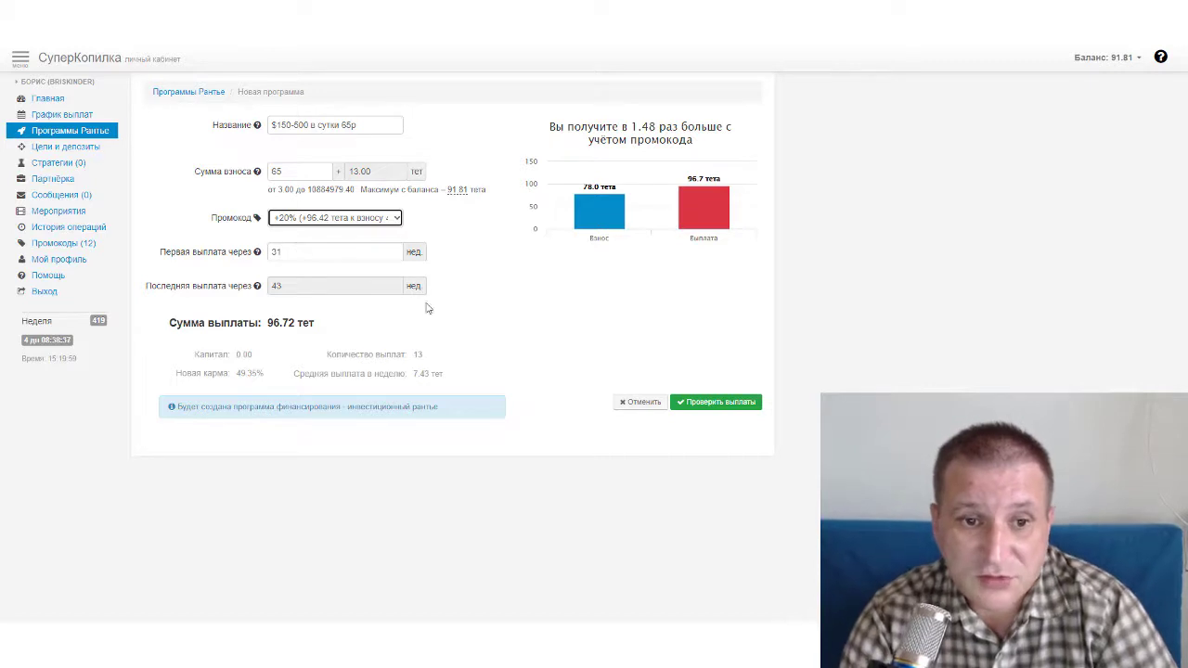
# Step: Try contributions of 65,5, 66 and 67 тет, and settle on 68 тет for the Рантье programme
pyautogui.click(285, 174)
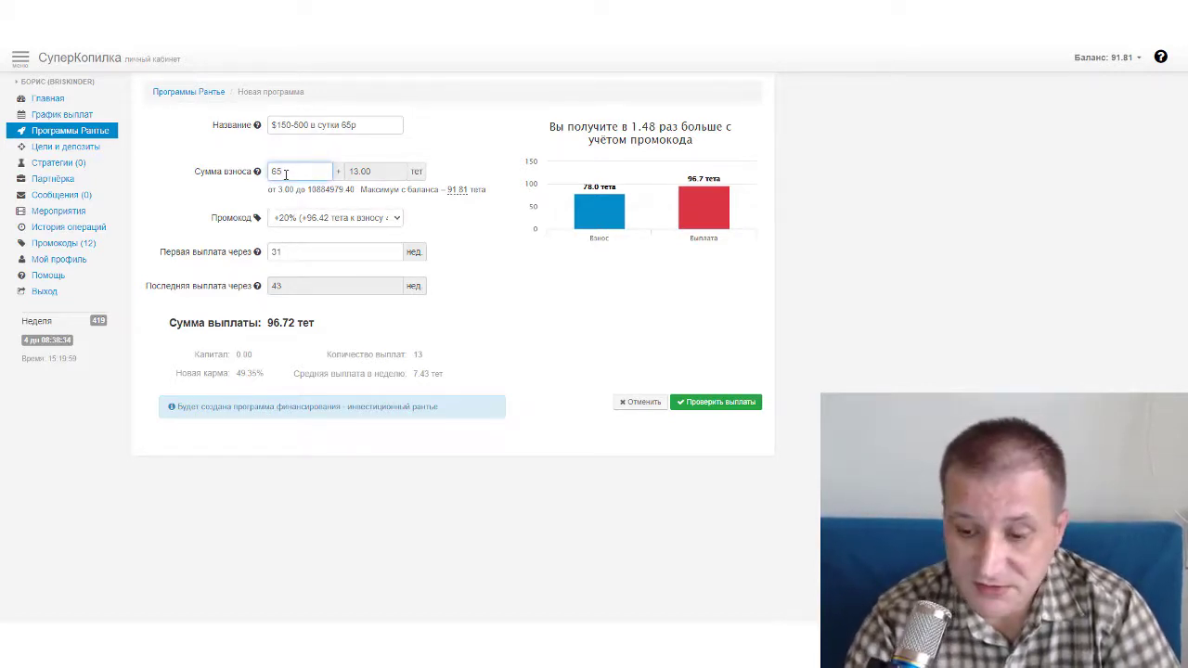
pyautogui.write('.')
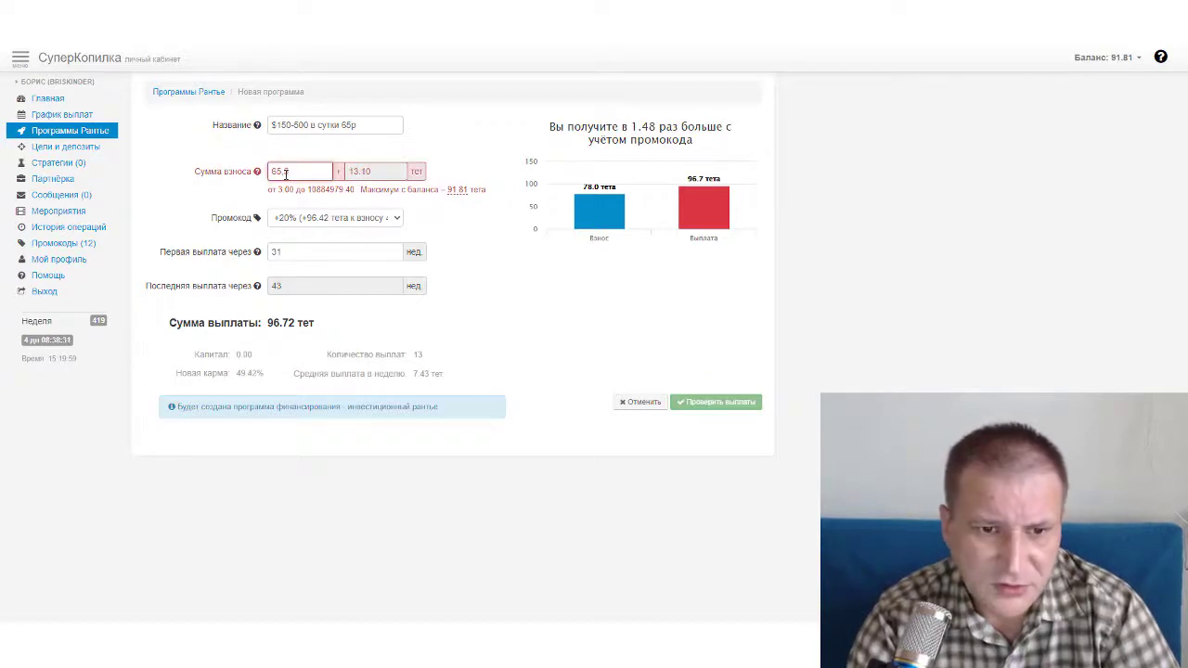
pyautogui.write('5')
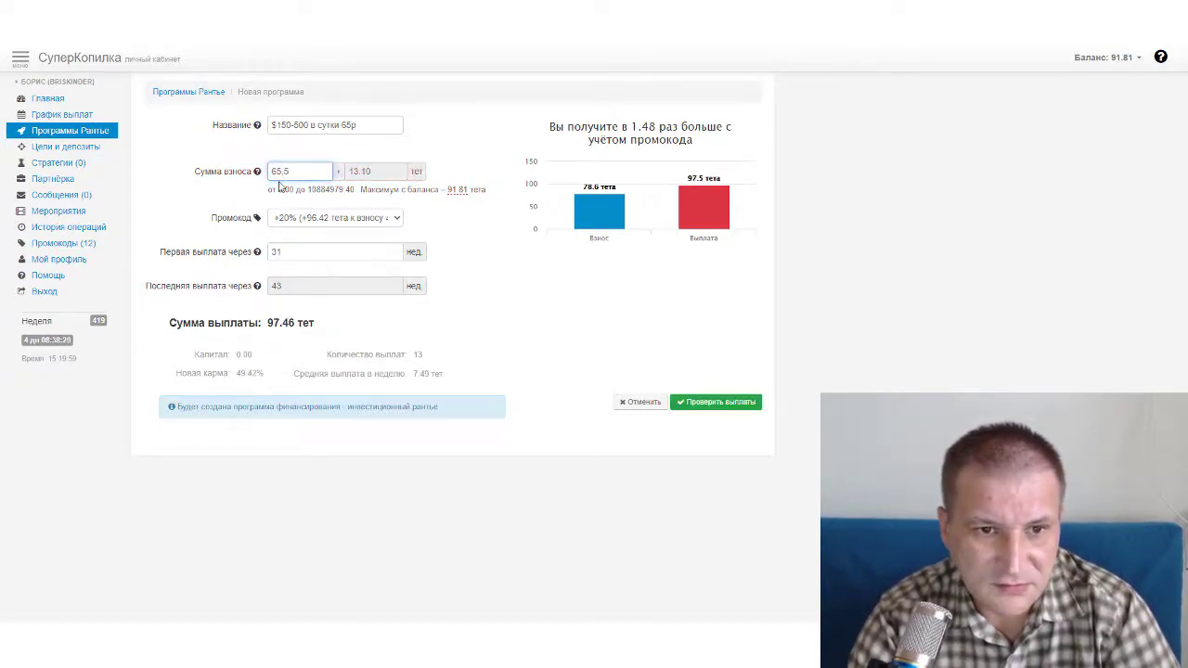
pyautogui.moveTo(287, 171); pyautogui.dragTo(275, 172)
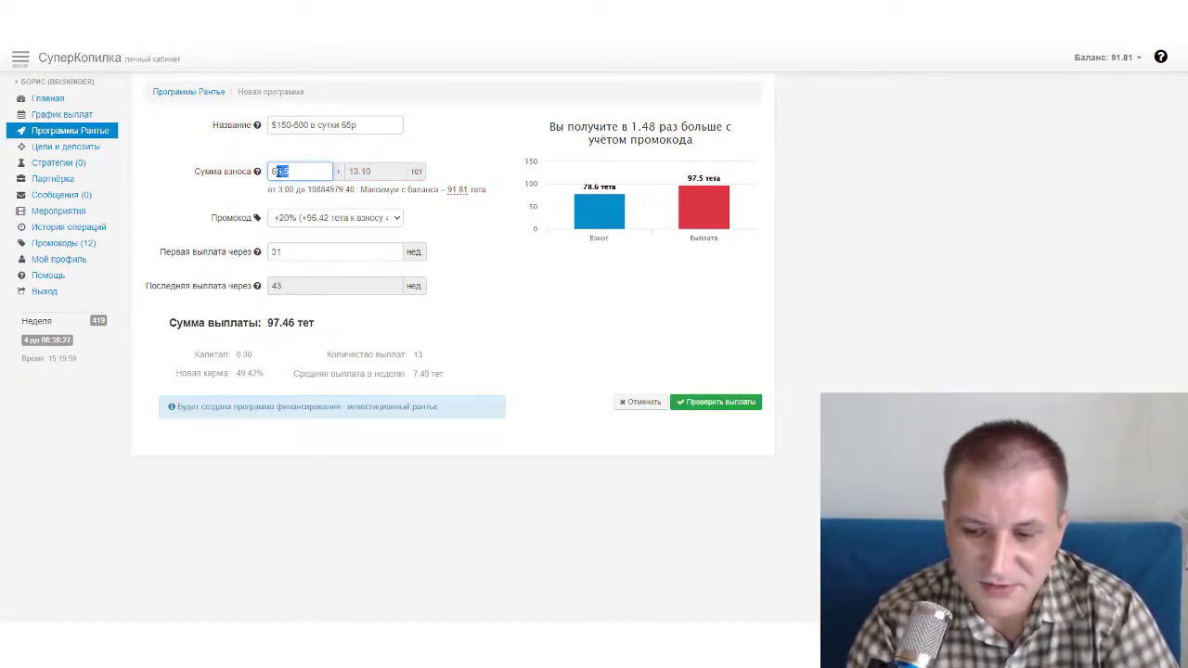
pyautogui.press('BackSpace')
pyautogui.write('66')
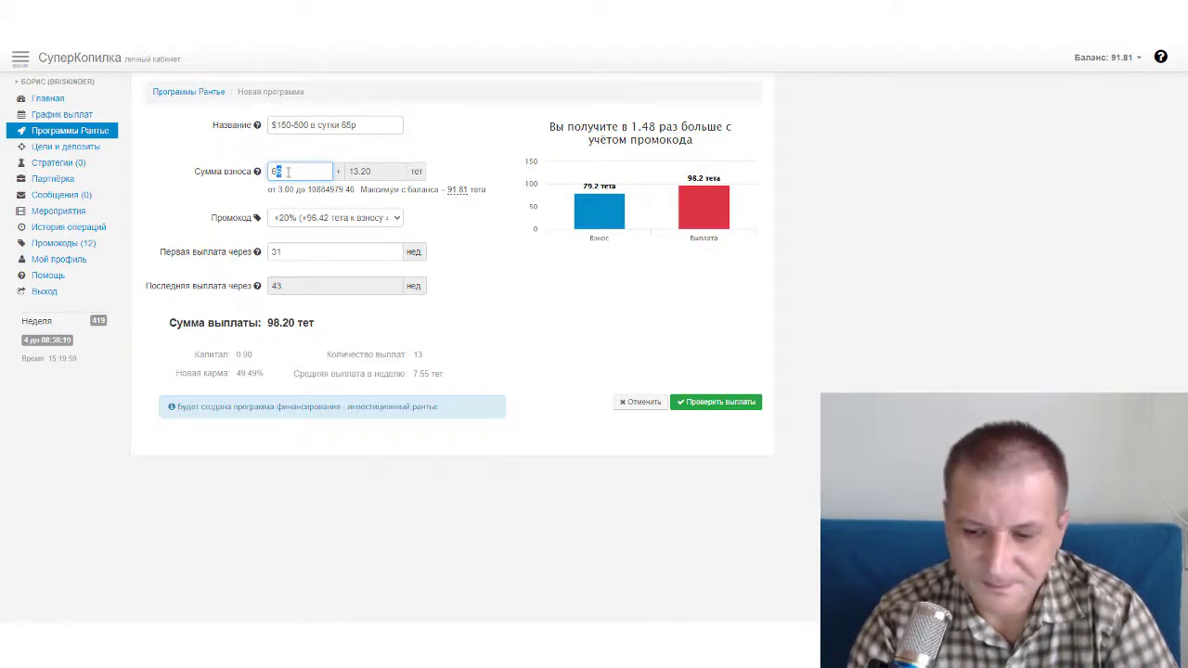
pyautogui.write('7')
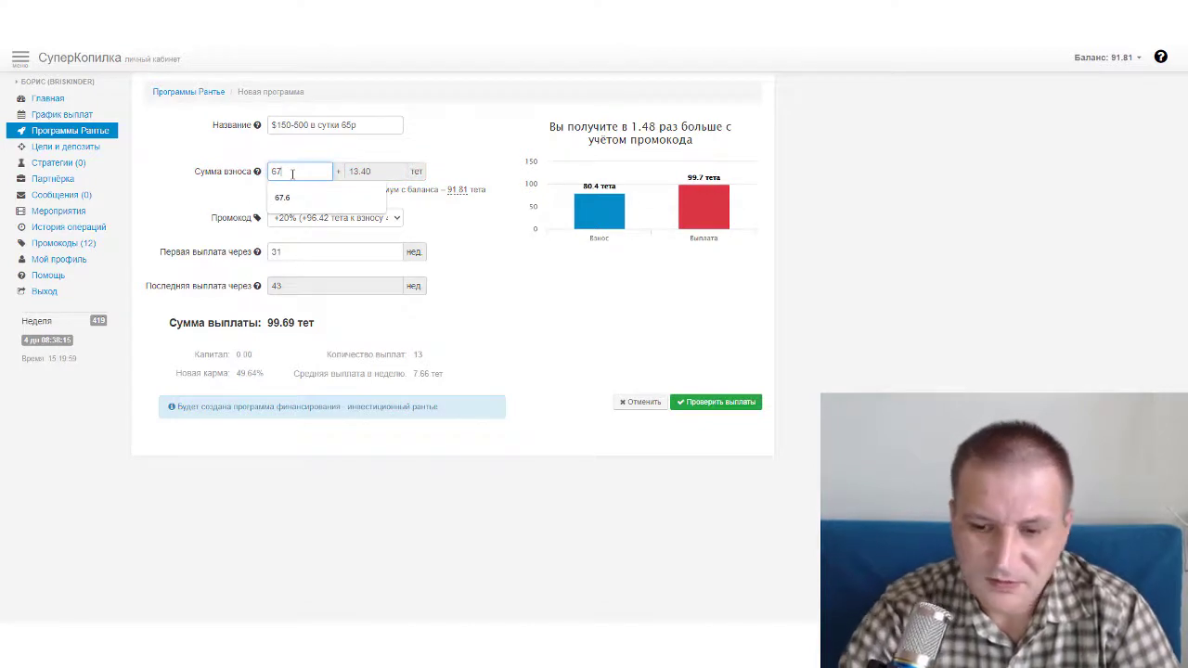
pyautogui.press('BackSpace')
pyautogui.write('8')
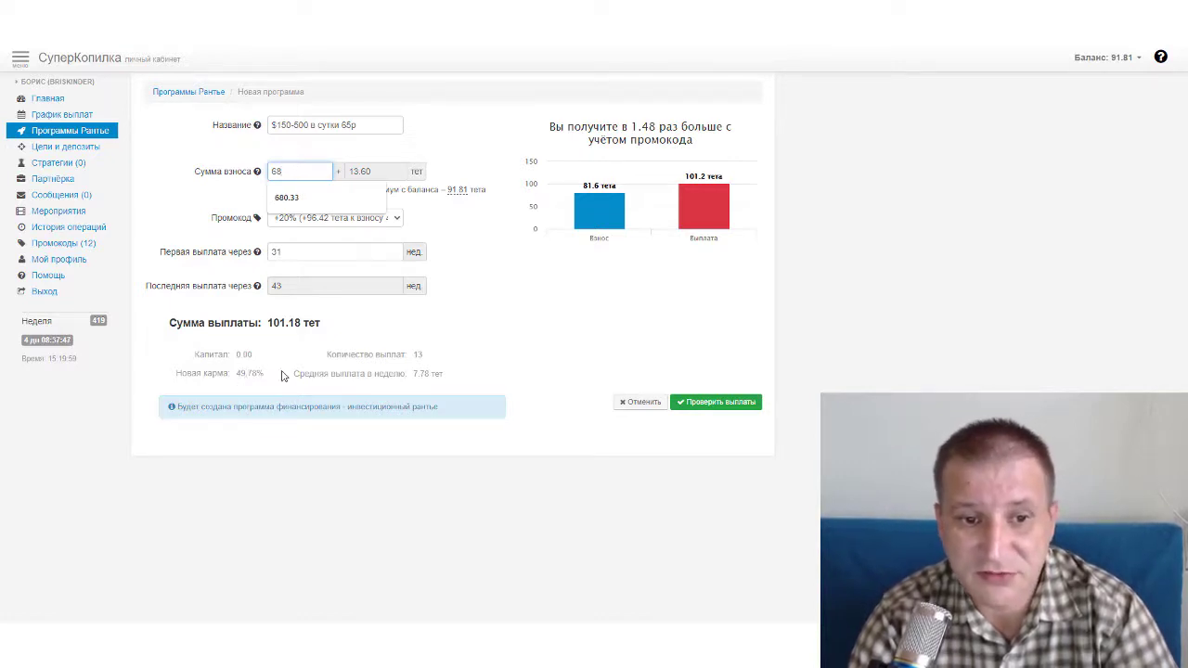
# Step: Review the planned payouts for weeks 31 to 43 in the payout plan and chart, and create the Рантье programme
pyautogui.click(707, 408)
pyautogui.click(707, 408)
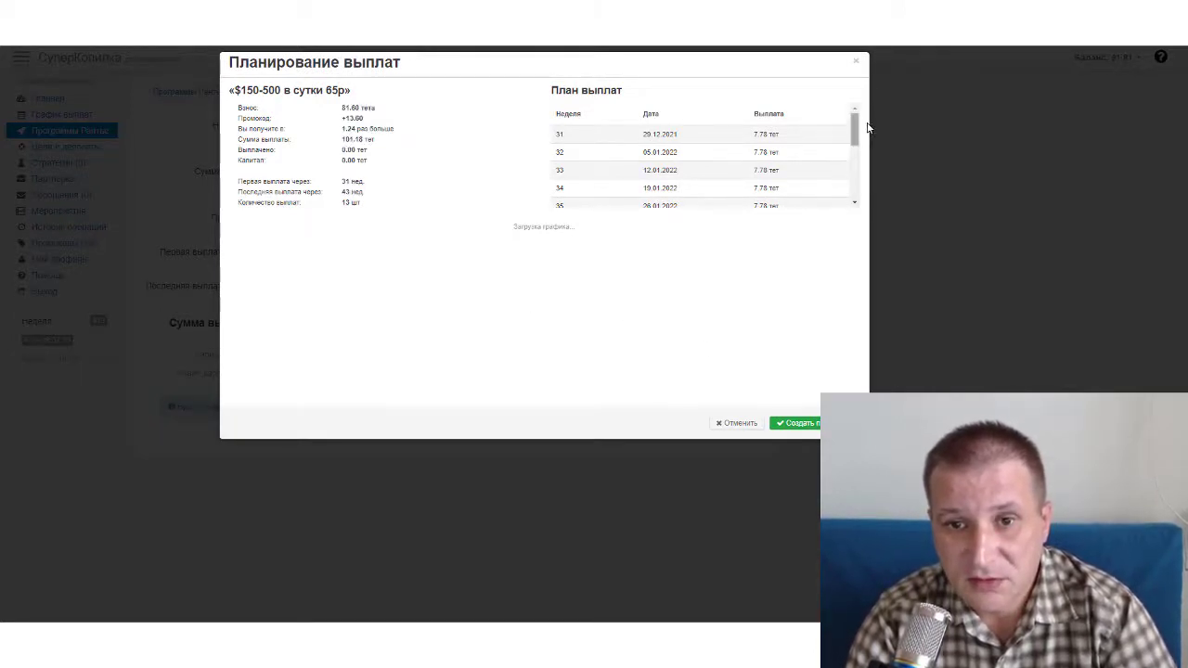
pyautogui.moveTo(855, 131)
pyautogui.mouseDown()
pyautogui.moveTo(852, 190)
pyautogui.moveTo(855, 119)
pyautogui.mouseUp()
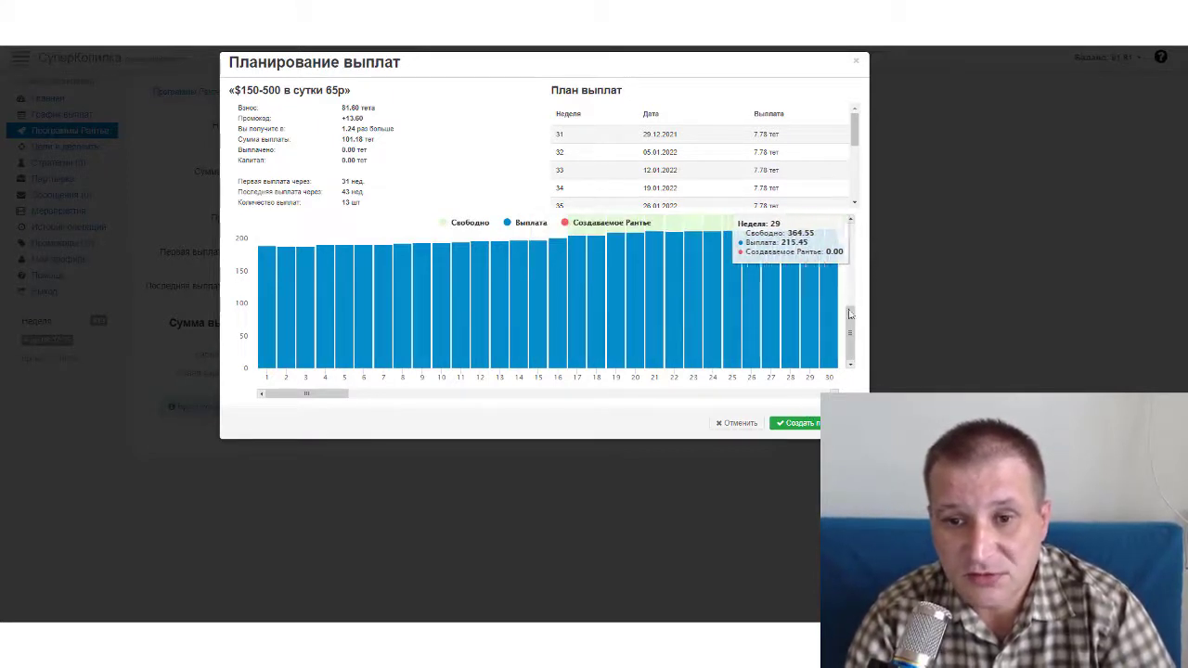
pyautogui.moveTo(849, 313); pyautogui.dragTo(861, 337)
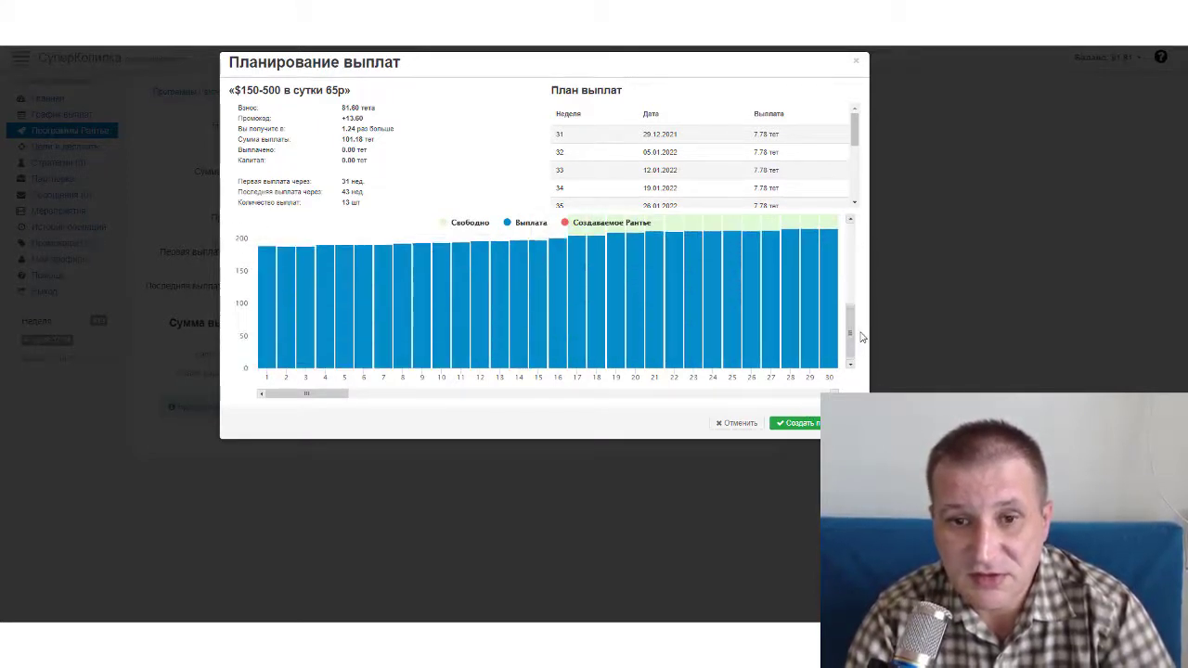
pyautogui.moveTo(855, 139); pyautogui.dragTo(857, 200)
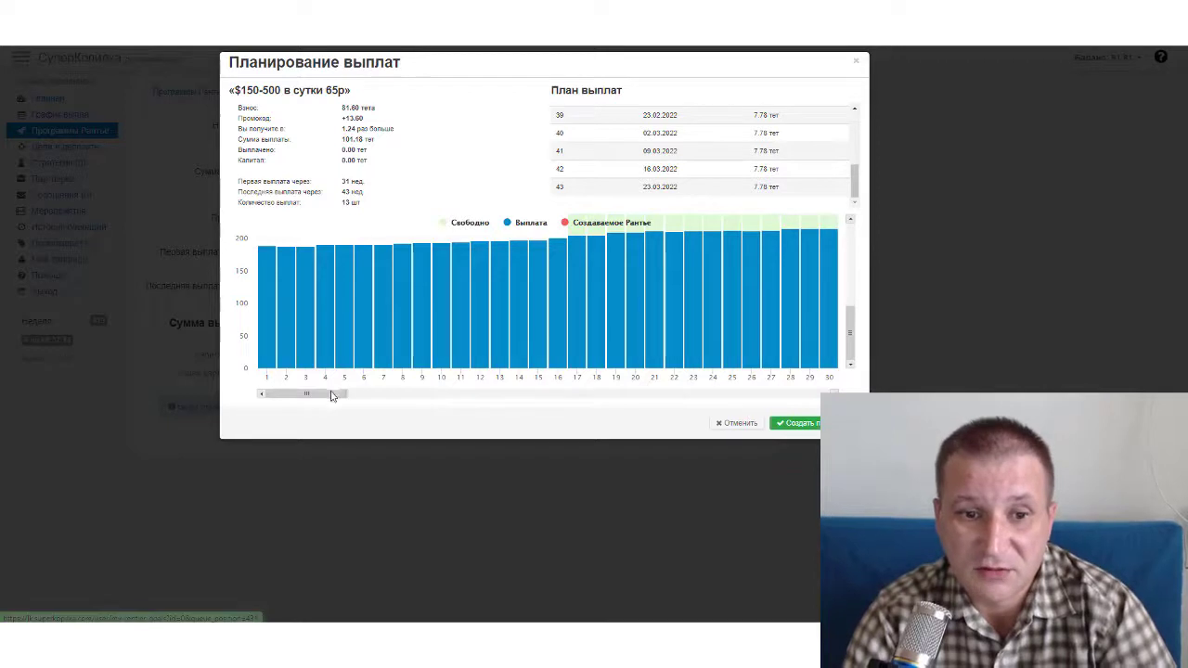
pyautogui.moveTo(332, 395); pyautogui.dragTo(403, 393)
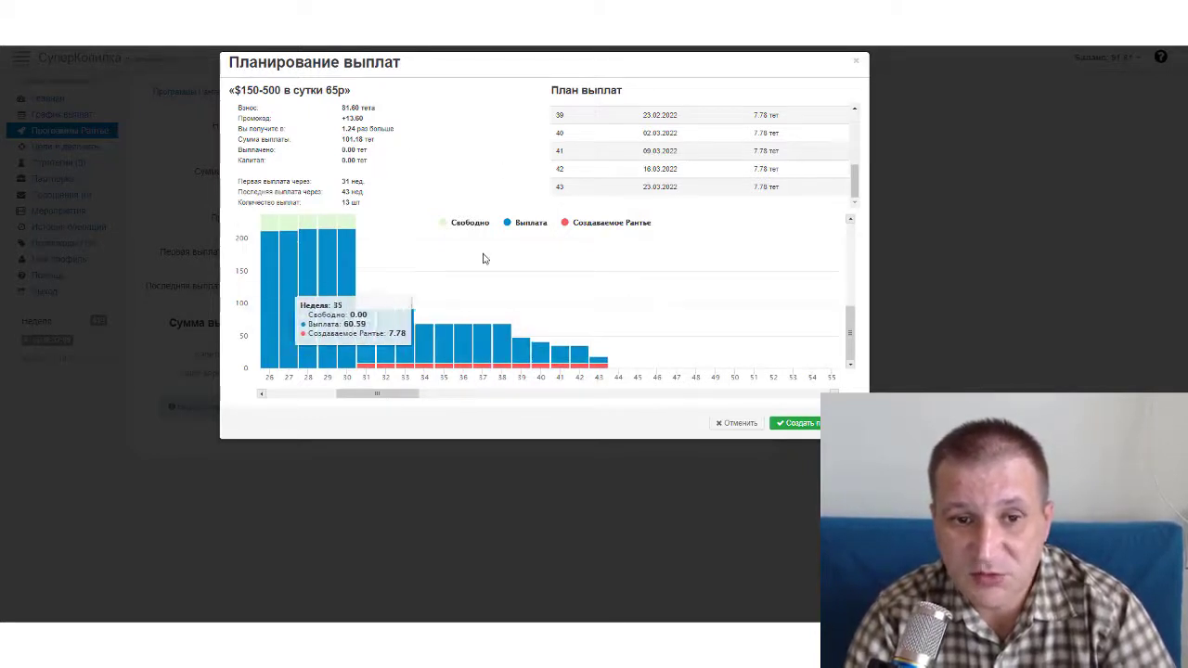
pyautogui.click(805, 424)
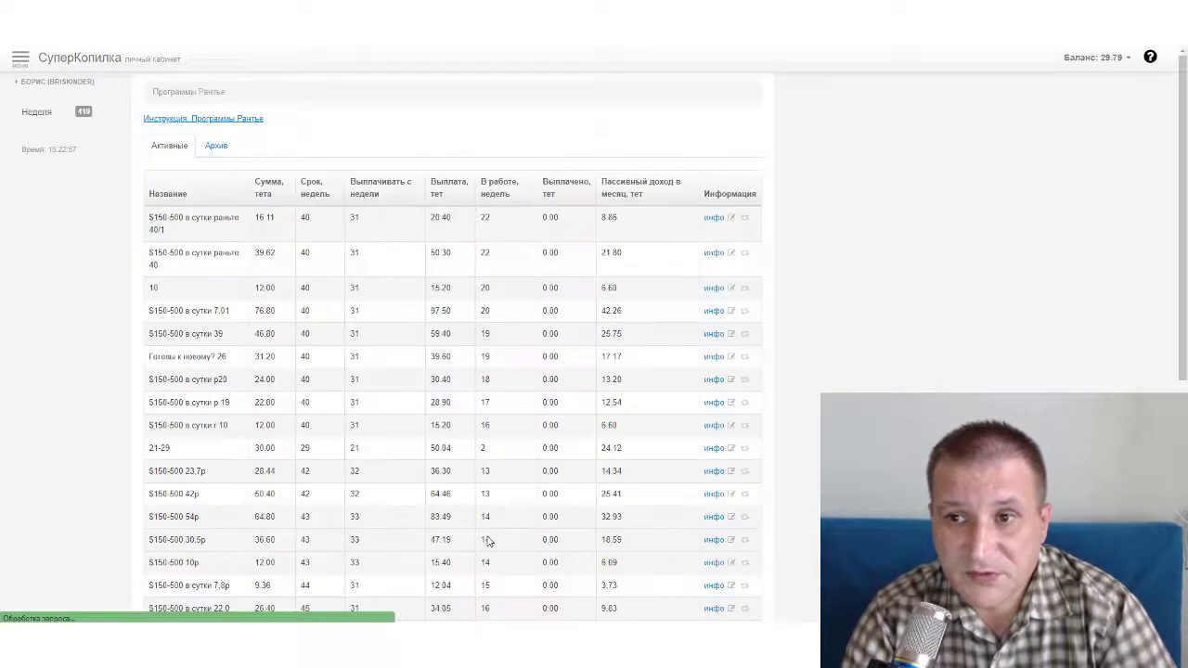
# Step: Open the main page (Главная) and start a withdrawal request to the PerfectMoney USD account
pyautogui.click(20, 61)
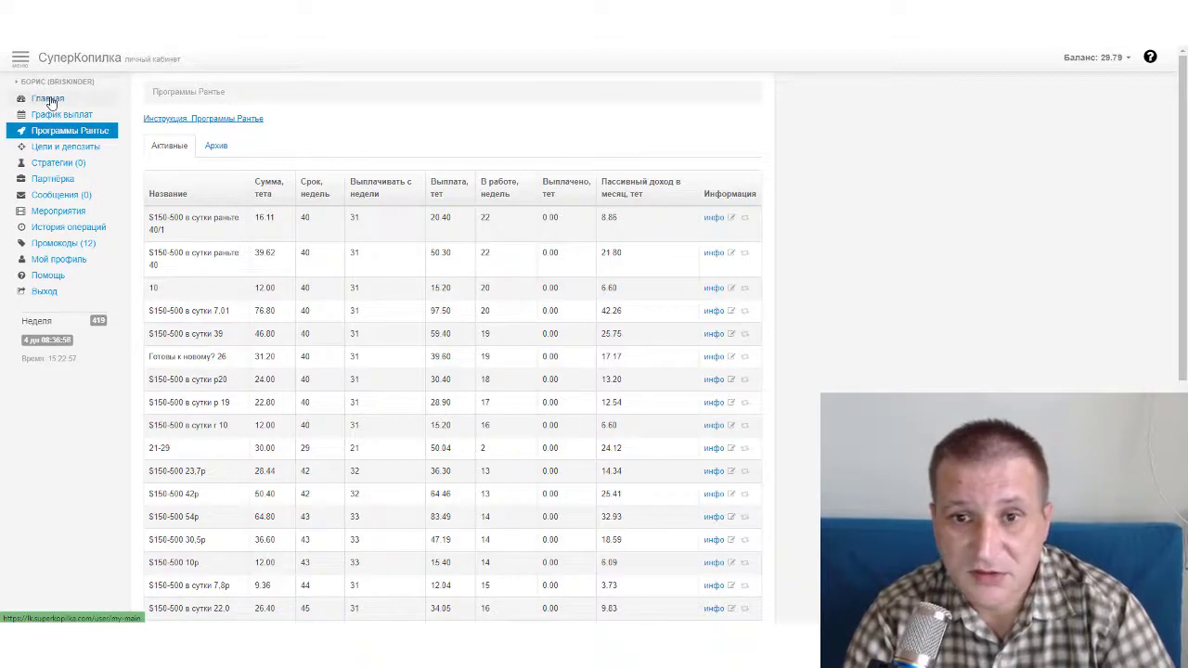
pyautogui.click(49, 100)
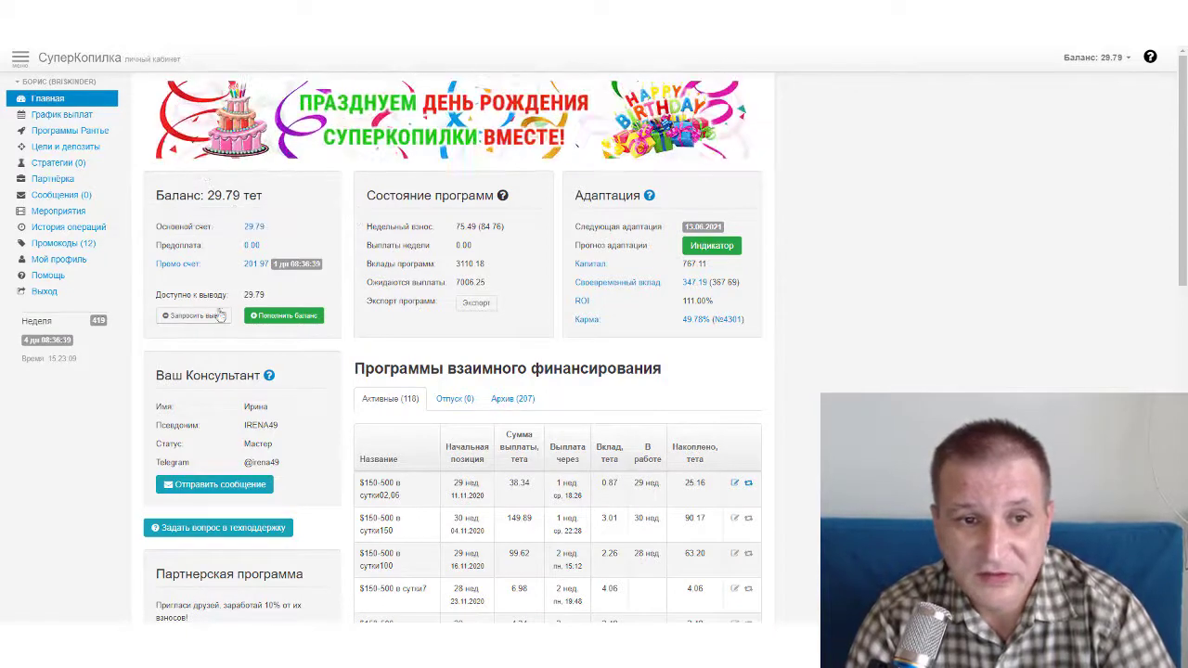
pyautogui.click(189, 316)
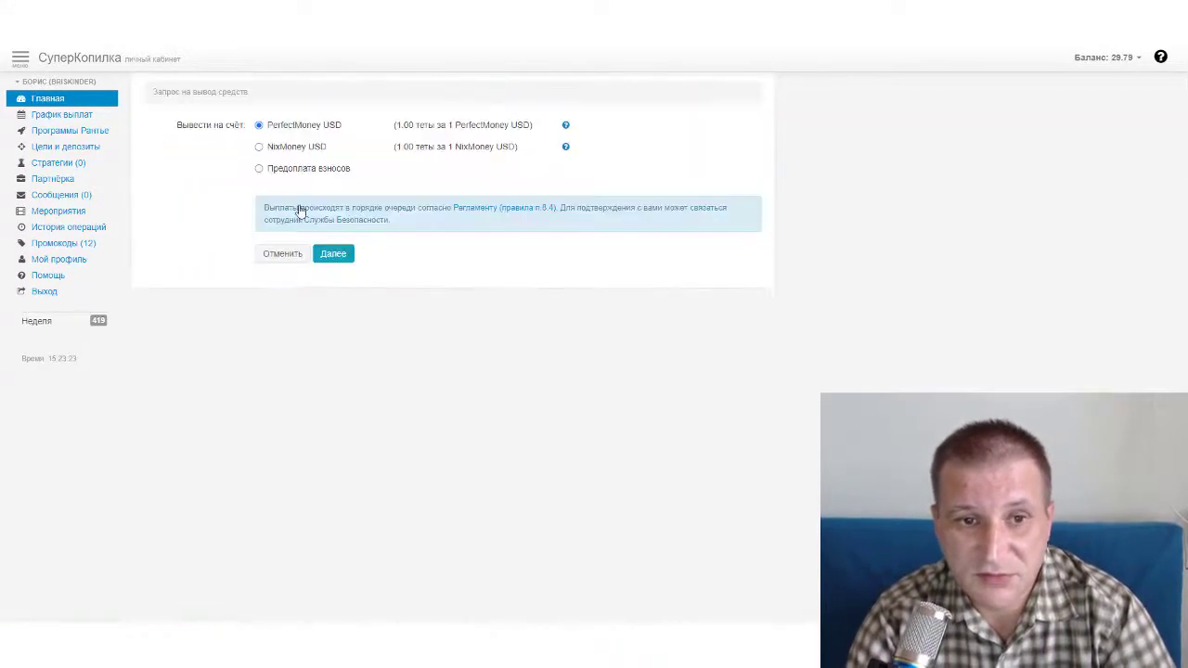
pyautogui.click(336, 255)
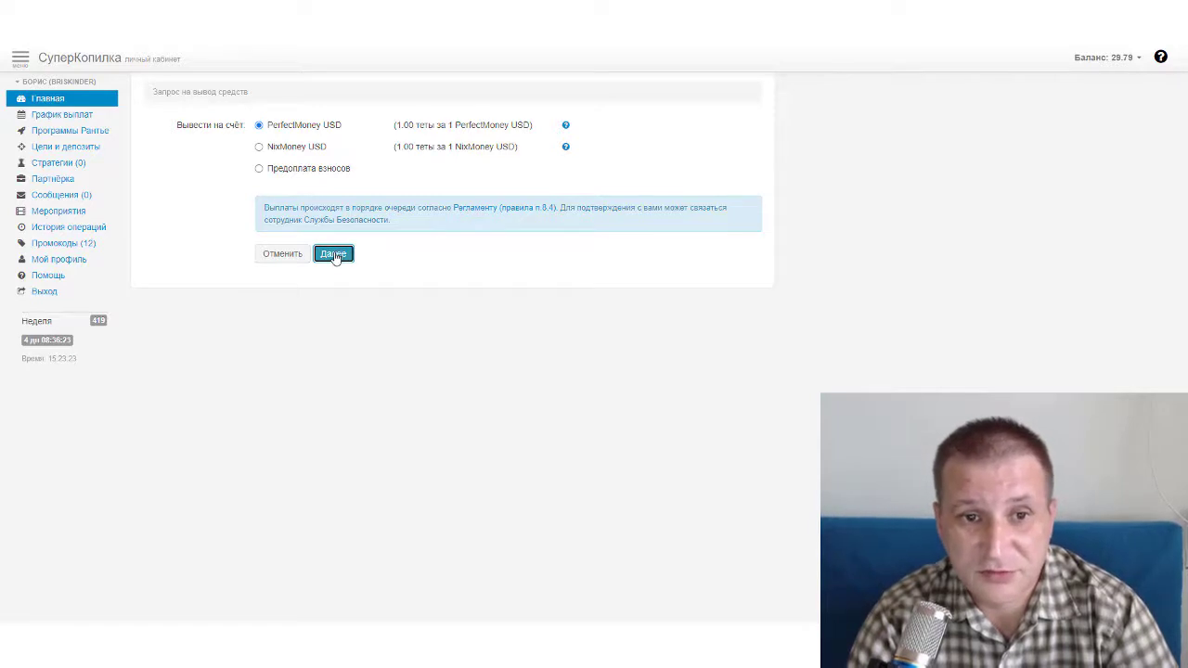
pyautogui.click(335, 257)
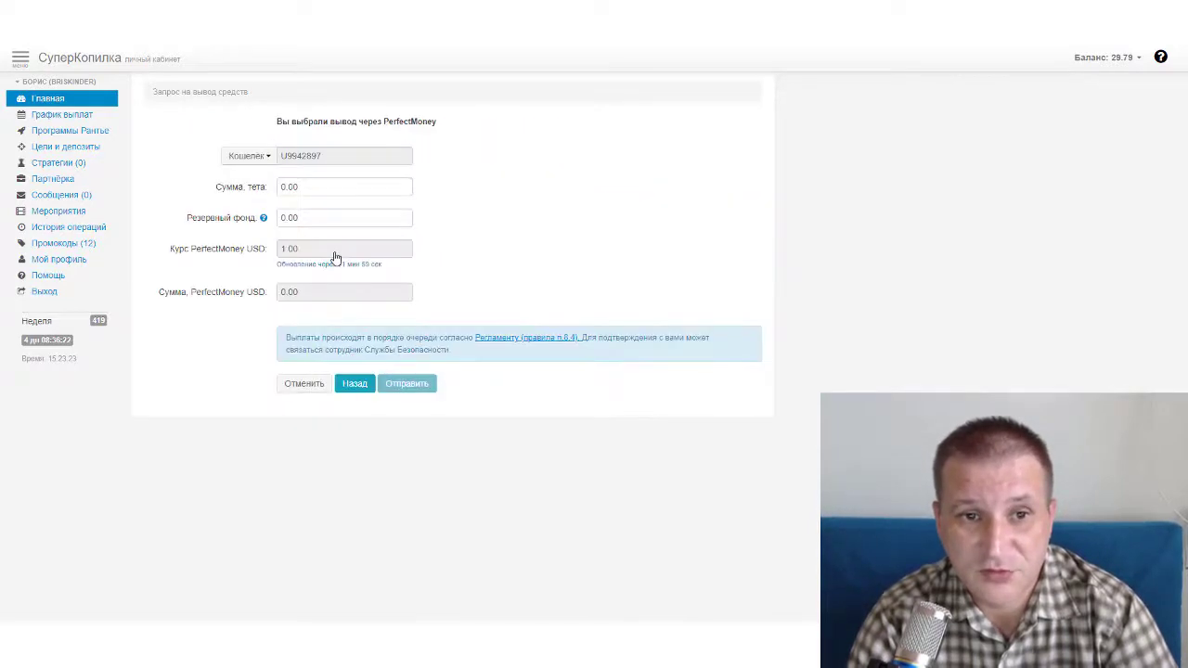
# Step: Set the withdrawal amount to 29 тет and submit the PerfectMoney request
pyautogui.doubleClick(309, 188)
pyautogui.write('29')
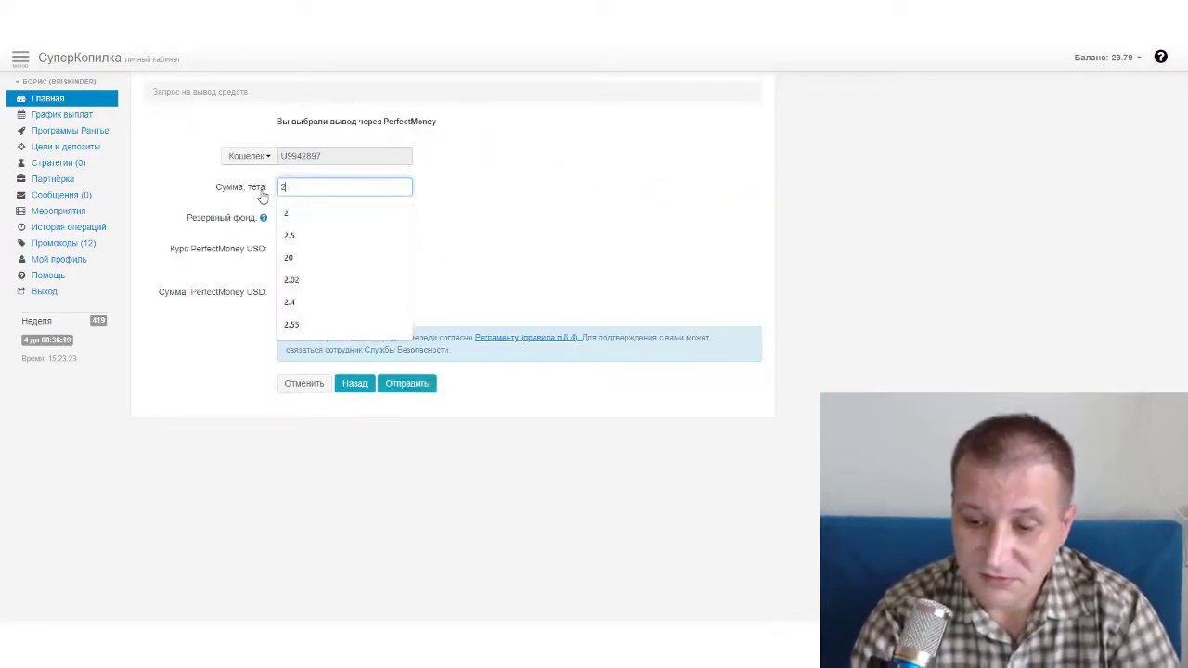
pyautogui.click(408, 384)
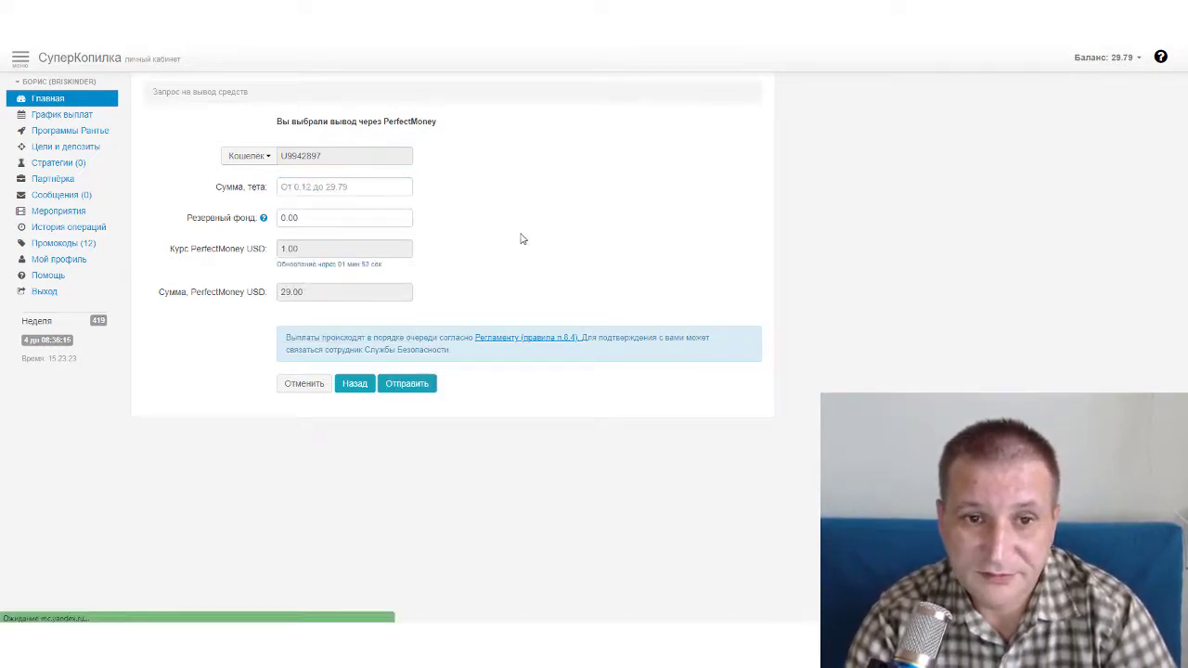